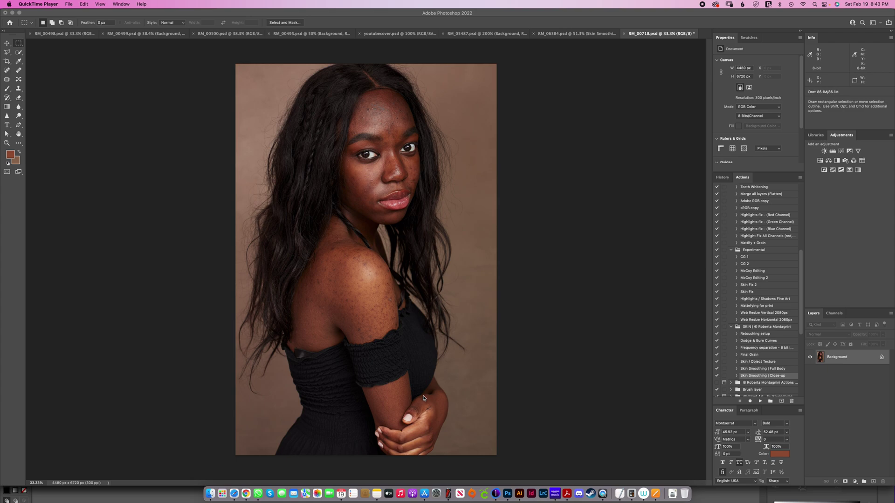
# Run the Retouching setup action to create the retouching layers and groups.
pyautogui.click(756, 335)
pyautogui.click(756, 334)
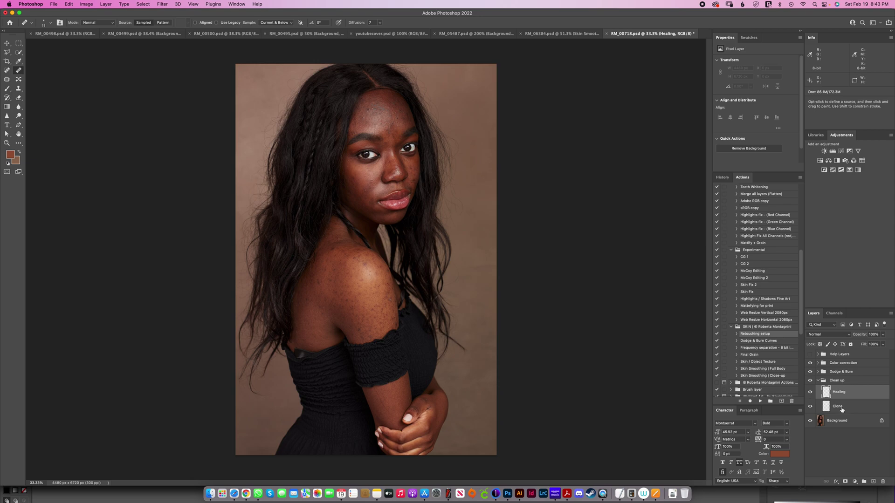
# Try the Spot Healing Brush on the dark spots at the top of the shoulder, working on the Healing layer.
pyautogui.click(7, 71)
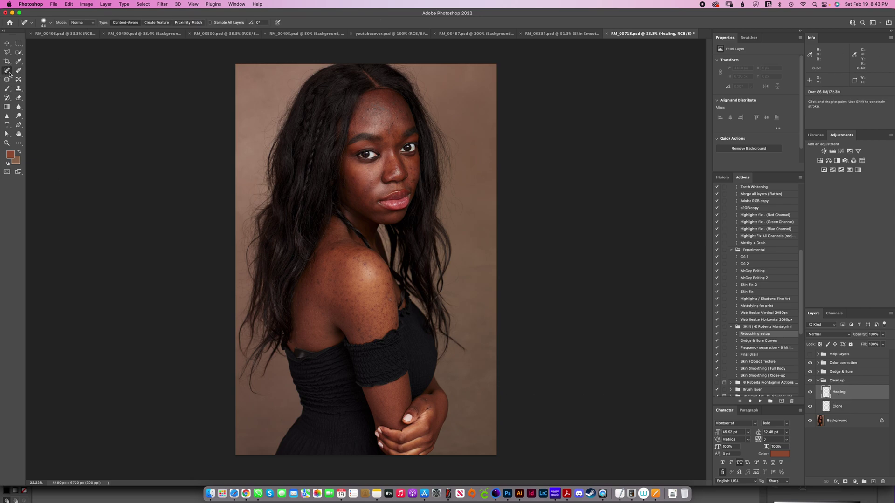
pyautogui.press('super+plus')
pyautogui.press('super+plus')
pyautogui.press('super+plus')
pyautogui.moveTo(422, 336); pyautogui.dragTo(460, 382)
pyautogui.click(397, 320)
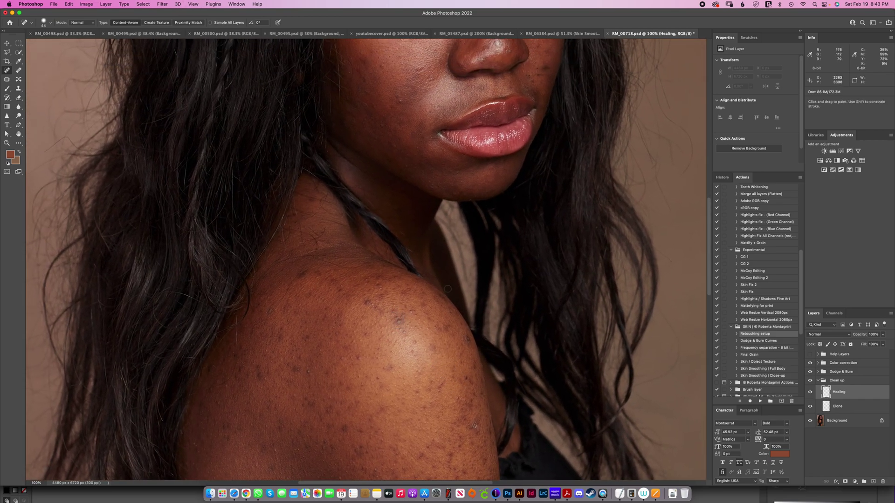
pyautogui.click(365, 306)
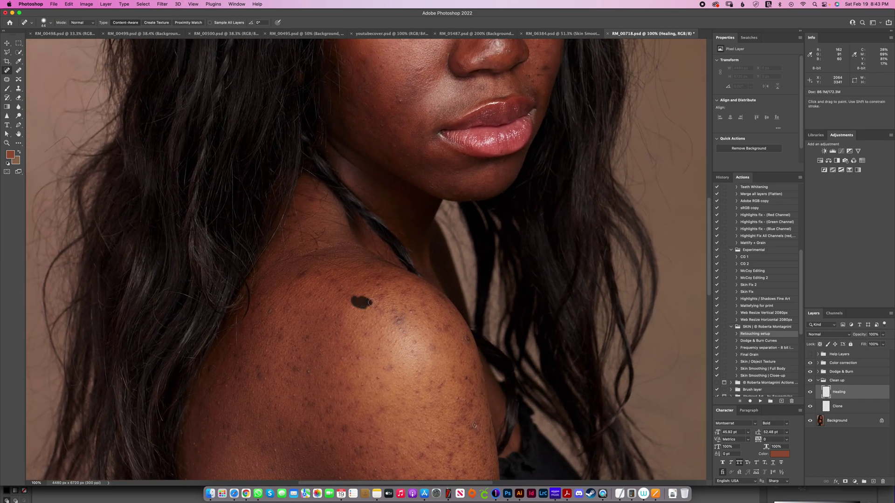
# Heal the dark spot beside the shoulder highlight with the Healing Brush, using nearby clean skin as the source.
pyautogui.click(19, 71)
pyautogui.moveTo(394, 339); pyautogui.dragTo(405, 338)
pyautogui.keyDown('alt'); pyautogui.click(397, 340); pyautogui.keyUp('alt')
pyautogui.click(399, 321)
pyautogui.click(399, 326)
pyautogui.click(397, 322)
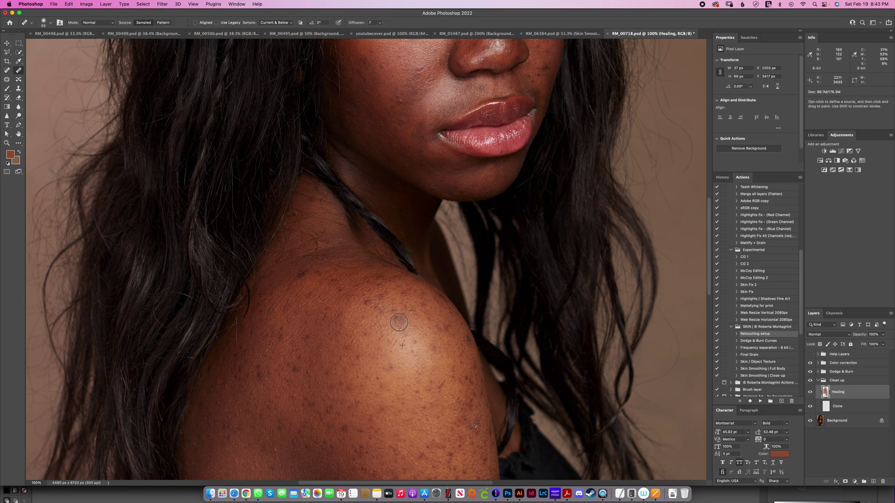
# Heal further dark spots along the top and back of the shoulder with the Healing Brush.
pyautogui.click(368, 303)
pyautogui.click(378, 283)
pyautogui.click(301, 274)
pyautogui.click(279, 321)
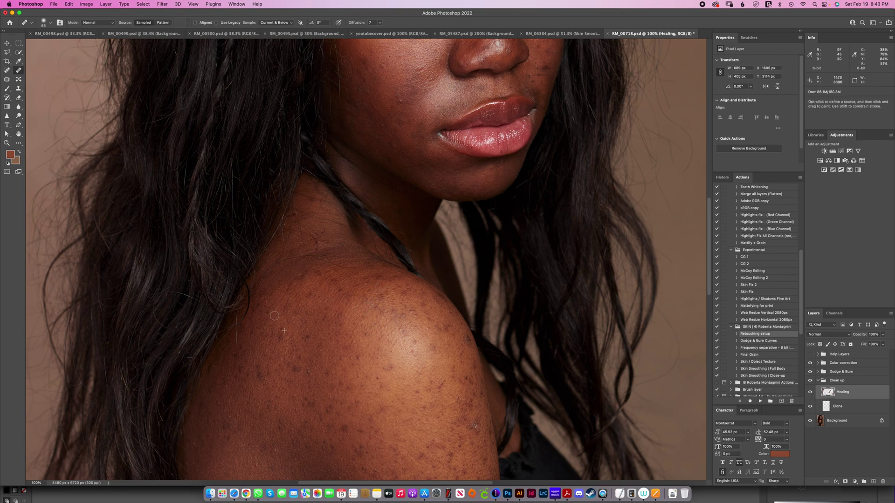
pyautogui.click(297, 369)
pyautogui.click(306, 369)
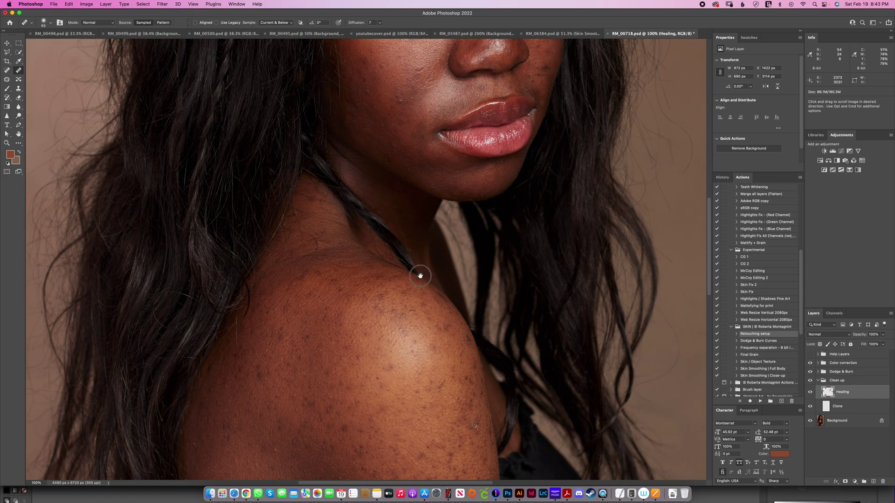
# Add a Black & White adjustment layer above the Healing layer with Reds at -48 and Yellows at 300.
pyautogui.moveTo(420, 275); pyautogui.dragTo(392, 486)
pyautogui.moveTo(454, 187)
pyautogui.mouseDown()
pyautogui.moveTo(441, 249)
pyautogui.moveTo(428, 248)
pyautogui.mouseUp()
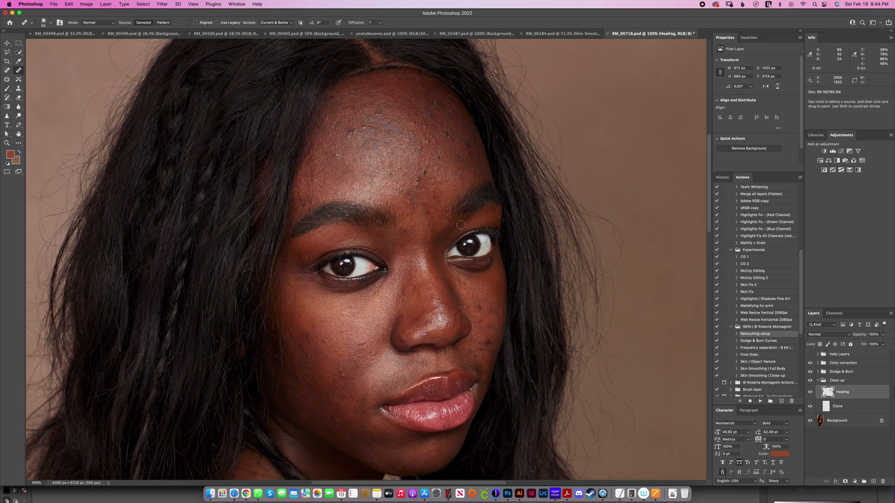
pyautogui.press('super+minus')
pyautogui.press('super+minus')
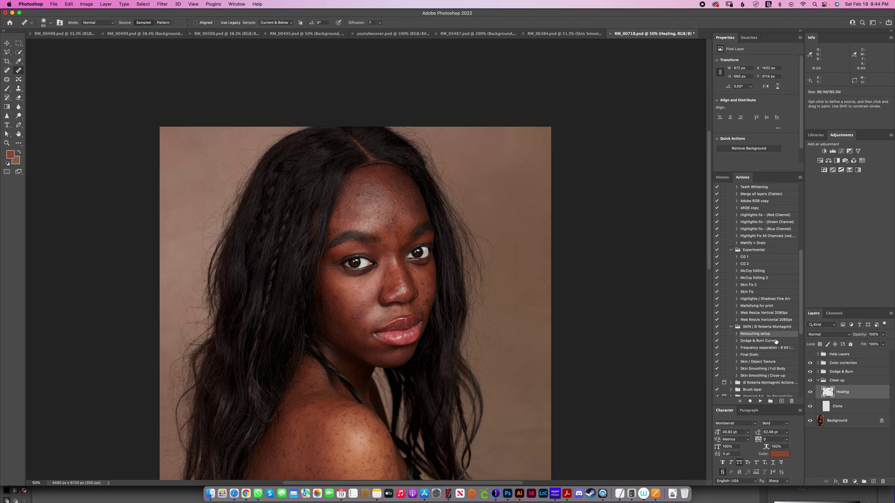
pyautogui.click(837, 160)
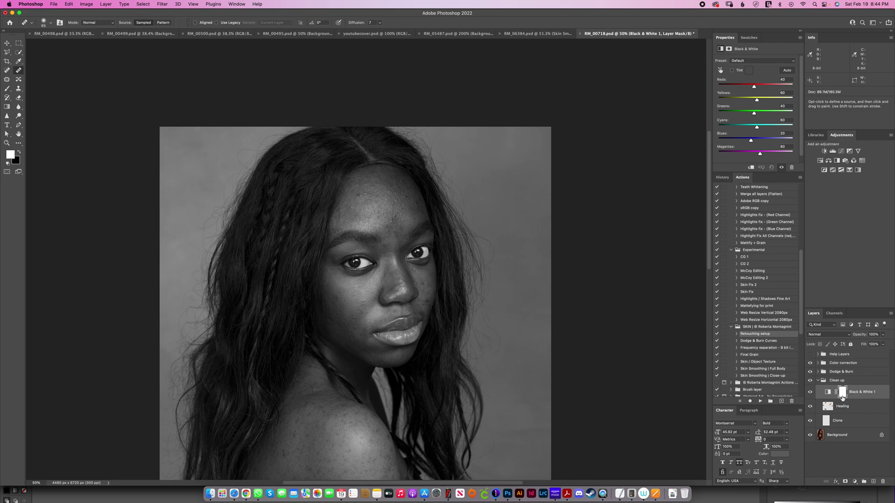
pyautogui.moveTo(754, 89); pyautogui.dragTo(812, 98)
pyautogui.moveTo(737, 88); pyautogui.dragTo(740, 88)
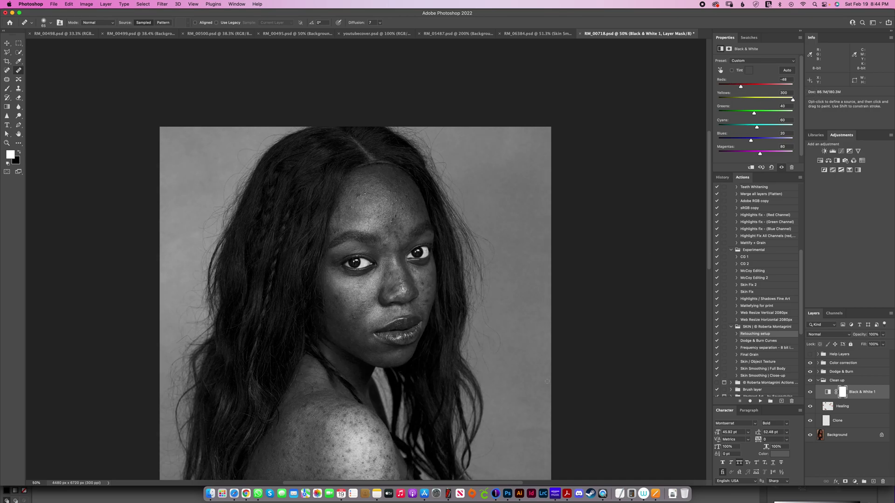
# Compare the skin spots on the shoulder and face with the Black & White adjustment hidden and shown.
pyautogui.moveTo(487, 386); pyautogui.dragTo(521, 228)
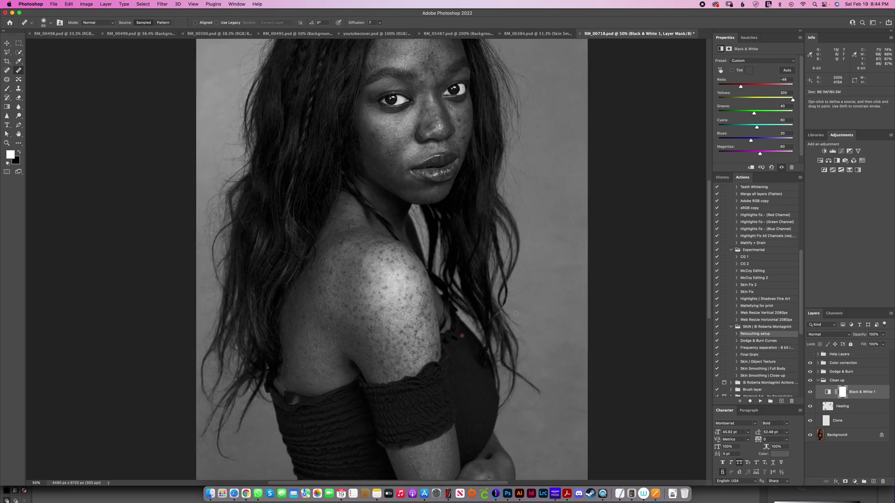
pyautogui.click(812, 393)
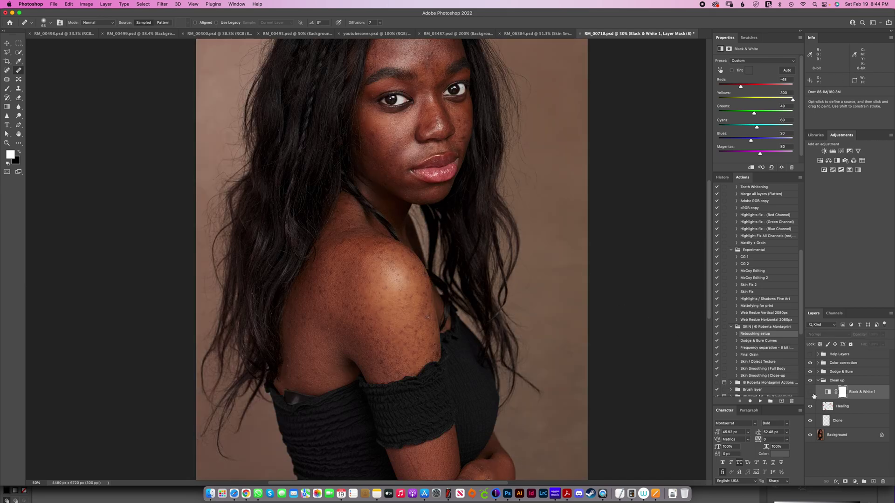
pyautogui.click(811, 394)
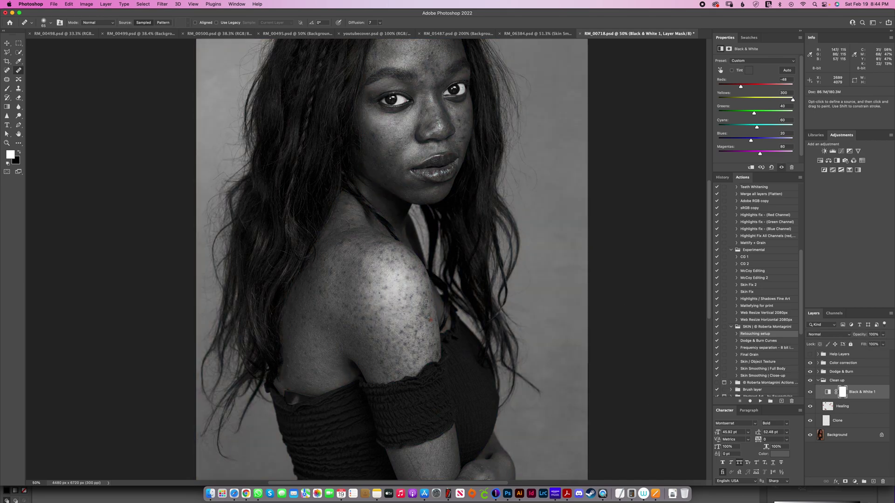
pyautogui.moveTo(450, 227); pyautogui.dragTo(437, 299)
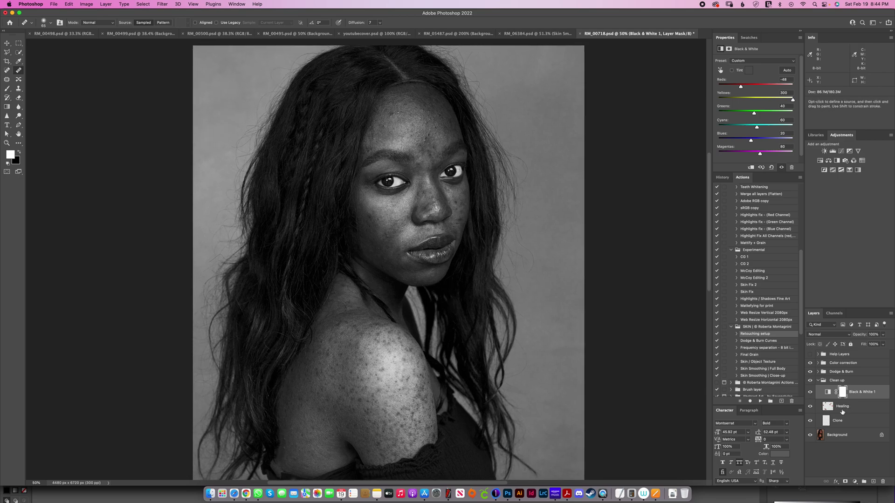
# Select the Healing layer and heal the blemishes on the cheek beside the hair on the shoulder side.
pyautogui.click(843, 410)
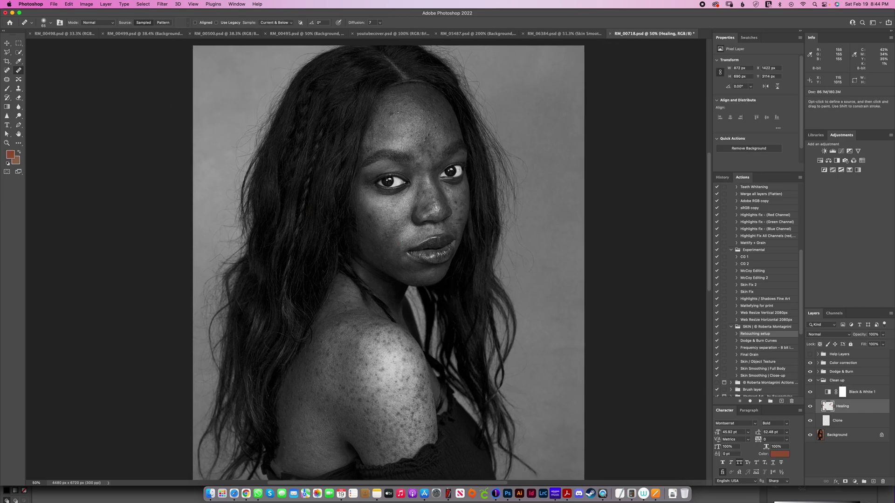
pyautogui.press('super+plus')
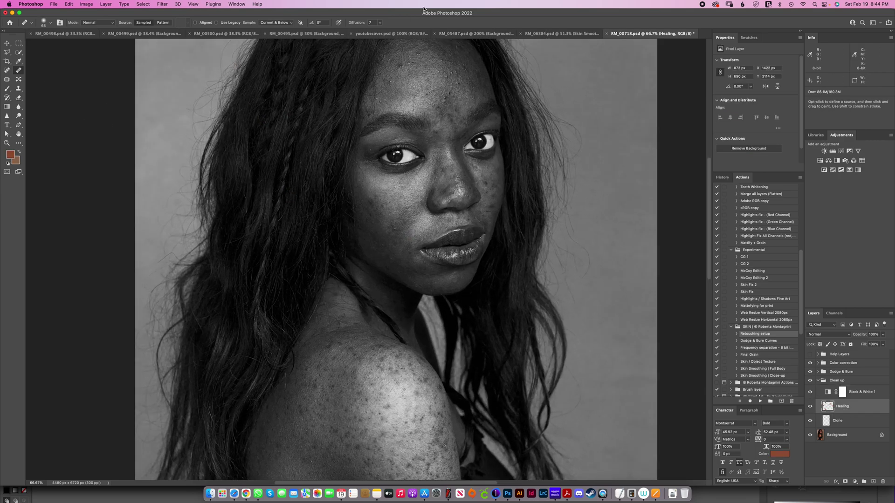
pyautogui.moveTo(457, 246); pyautogui.dragTo(465, 339)
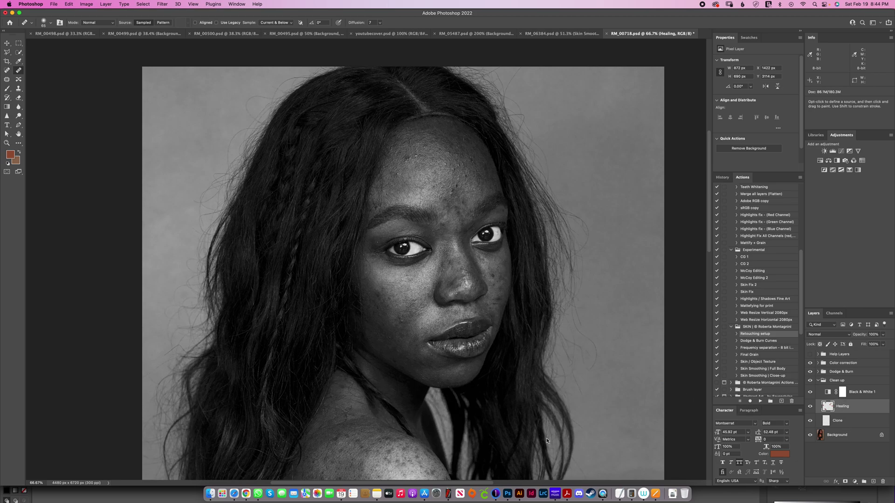
pyautogui.click(404, 318)
pyautogui.moveTo(392, 300); pyautogui.dragTo(376, 296)
pyautogui.click(376, 293)
# Heal the blemishes across the upper and middle forehead, sampling clean skin near each one.
pyautogui.keyDown('alt'); pyautogui.click(411, 194); pyautogui.keyUp('alt')
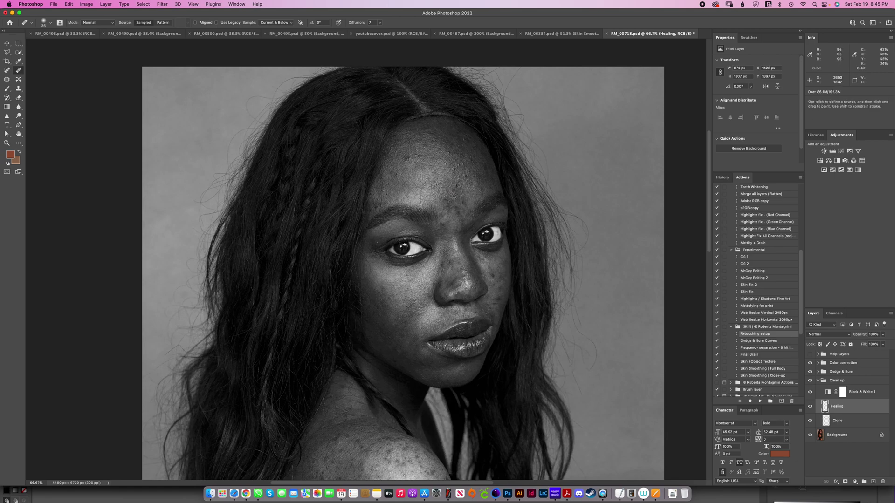
pyautogui.click(459, 189)
pyautogui.keyDown('alt'); pyautogui.click(404, 164); pyautogui.keyUp('alt')
pyautogui.click(410, 162)
pyautogui.click(429, 143)
pyautogui.keyDown('alt'); pyautogui.click(447, 140); pyautogui.keyUp('alt')
pyautogui.click(449, 151)
pyautogui.keyDown('alt'); pyautogui.click(445, 163); pyautogui.keyUp('alt')
pyautogui.click(458, 167)
pyautogui.keyDown('alt'); pyautogui.click(472, 187); pyautogui.keyUp('alt')
pyautogui.click(465, 174)
# Heal the dark spots between and just above the eyebrows, resampling adjacent skin.
pyautogui.keyDown('alt'); pyautogui.click(470, 197); pyautogui.keyUp('alt')
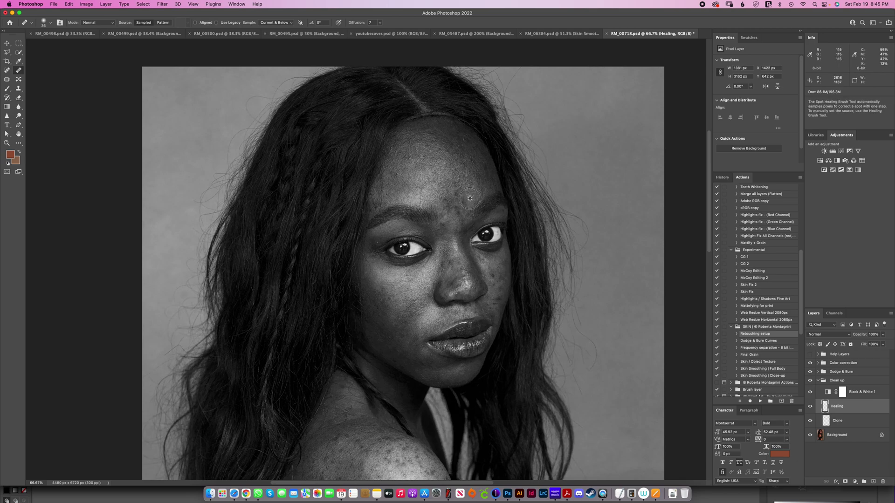
pyautogui.click(465, 203)
pyautogui.keyDown('alt'); pyautogui.click(463, 198); pyautogui.keyUp('alt')
pyautogui.click(458, 215)
pyautogui.moveTo(458, 216); pyautogui.dragTo(454, 209)
pyautogui.keyDown('alt'); pyautogui.click(441, 199); pyautogui.keyUp('alt')
pyautogui.click(447, 206)
pyautogui.click(450, 202)
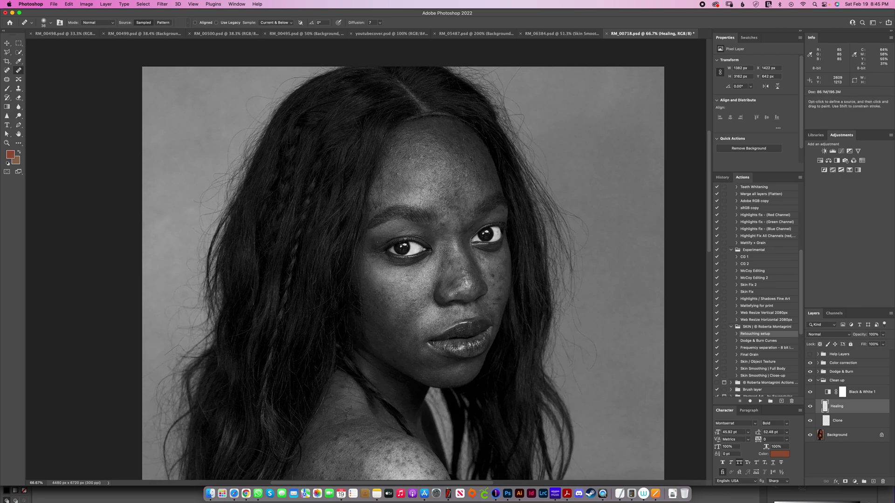
pyautogui.keyDown('alt'); pyautogui.click(443, 208); pyautogui.keyUp('alt')
pyautogui.keyDown('alt'); pyautogui.click(473, 171); pyautogui.keyUp('alt')
pyautogui.click(475, 180)
# Heal the dark spots on the far cheek beside the nose, sampling clean skin around them.
pyautogui.keyDown('alt'); pyautogui.click(499, 270); pyautogui.keyUp('alt')
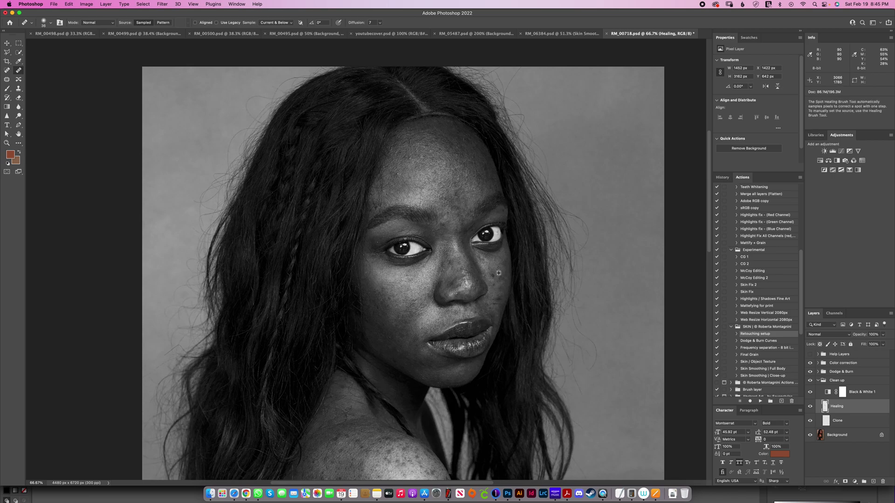
pyautogui.click(494, 277)
pyautogui.keyDown('alt'); pyautogui.click(497, 290); pyautogui.keyUp('alt')
pyautogui.click(496, 298)
pyautogui.keyDown('alt'); pyautogui.click(495, 291); pyautogui.keyUp('alt')
pyautogui.click(494, 299)
pyautogui.moveTo(494, 300); pyautogui.dragTo(497, 299)
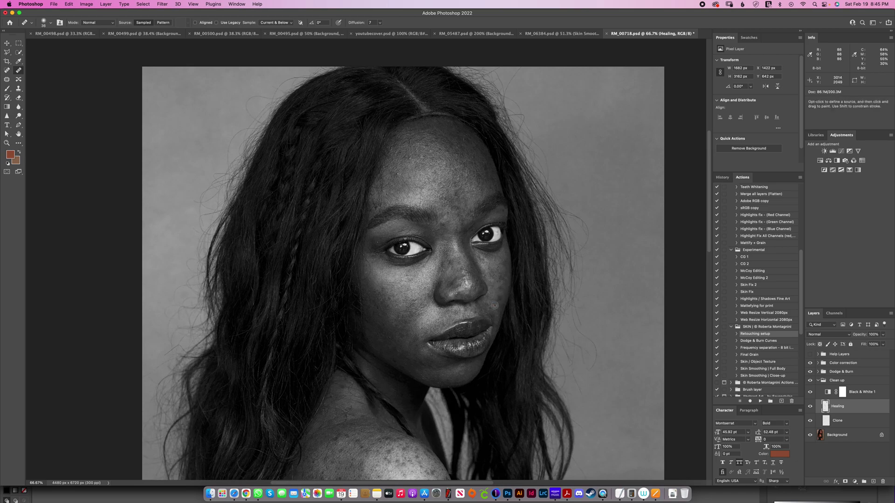
pyautogui.click(492, 303)
# Heal dark spots on the back of the shoulder near the hair from a clean skin sample.
pyautogui.scroll(-5, 384, 193)
pyautogui.keyDown('alt'); pyautogui.click(317, 340); pyautogui.keyUp('alt')
pyautogui.click(316, 333)
pyautogui.click(314, 329)
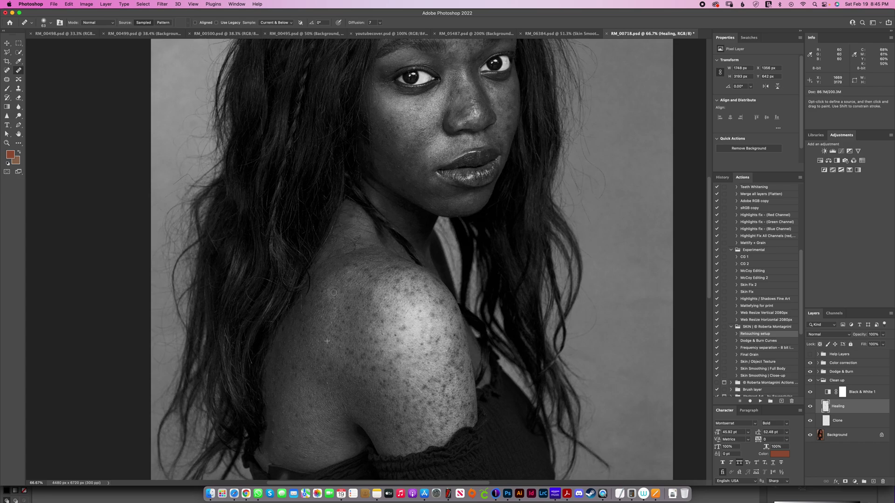
pyautogui.click(350, 297)
pyautogui.click(333, 291)
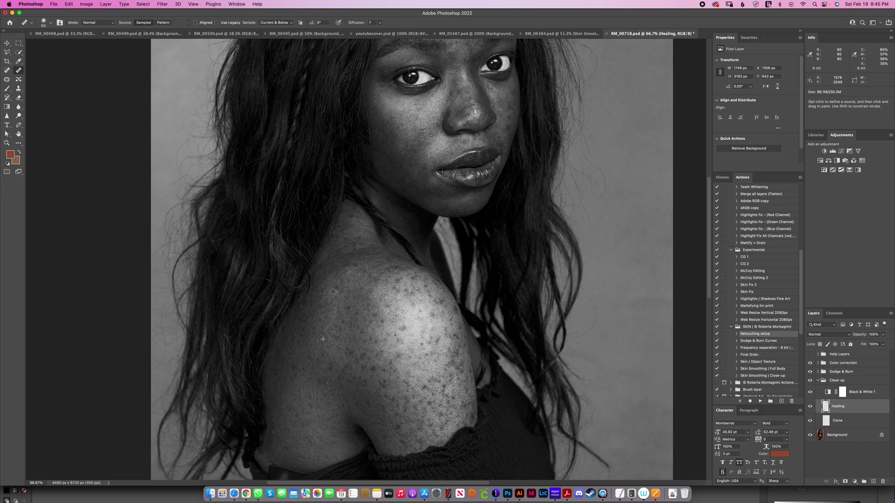
# Heal dark spots down the upper arm and beside the bright shoulder highlight.
pyautogui.click(397, 429)
pyautogui.click(406, 388)
pyautogui.click(403, 330)
pyautogui.keyDown('alt'); pyautogui.click(413, 329); pyautogui.keyUp('alt')
pyautogui.click(404, 329)
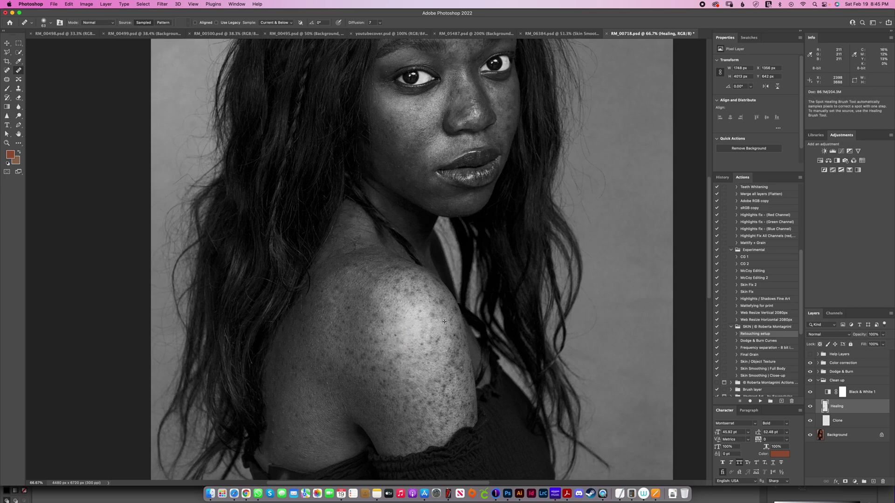
# Heal the dark spots along the upper front edge of the shoulder highlight, resampling nearby skin.
pyautogui.click(442, 306)
pyautogui.keyDown('alt'); pyautogui.click(429, 313); pyautogui.keyUp('alt')
pyautogui.click(433, 303)
pyautogui.keyDown('alt'); pyautogui.click(417, 303); pyautogui.keyUp('alt')
pyautogui.click(417, 293)
pyautogui.keyDown('alt'); pyautogui.click(409, 321); pyautogui.keyUp('alt')
pyautogui.click(411, 302)
# Heal the cluster of dark spots on the upper arm above the sleeve.
pyautogui.keyDown('alt'); pyautogui.click(437, 368); pyautogui.keyUp('alt')
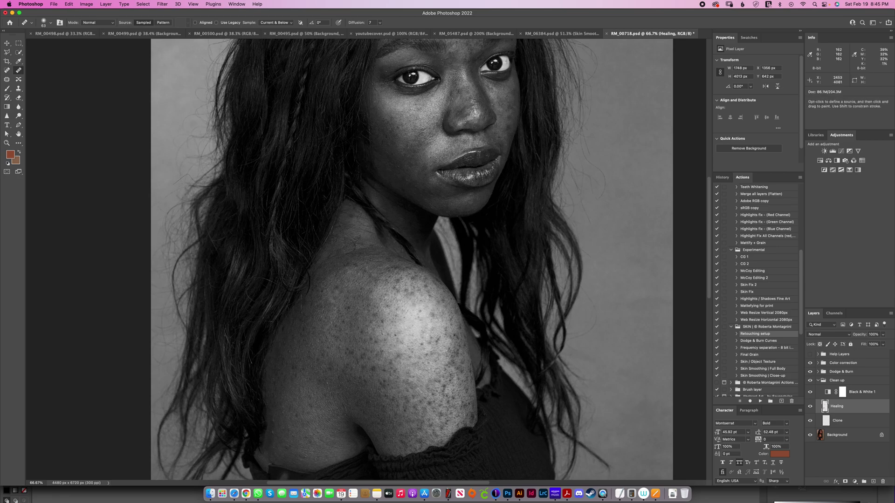
pyautogui.keyDown('alt'); pyautogui.click(422, 375); pyautogui.keyUp('alt')
pyautogui.click(430, 391)
pyautogui.moveTo(443, 392); pyautogui.dragTo(445, 385)
pyautogui.click(443, 403)
pyautogui.keyDown('alt'); pyautogui.click(422, 383); pyautogui.keyUp('alt')
pyautogui.click(429, 403)
# Heal the spots on the shaded side of the arm and the top of the shoulder near the neck.
pyautogui.keyDown('alt'); pyautogui.click(371, 379); pyautogui.keyUp('alt')
pyautogui.click(373, 374)
pyautogui.keyDown('alt'); pyautogui.click(353, 360); pyautogui.keyUp('alt')
pyautogui.click(349, 353)
pyautogui.keyDown('alt'); pyautogui.click(342, 279); pyautogui.keyUp('alt')
pyautogui.click(333, 272)
pyautogui.keyDown('alt'); pyautogui.click(348, 285); pyautogui.keyUp('alt')
pyautogui.click(340, 294)
# Heal the dark spots in the middle of the shoulder where the highlight meets the shaded skin.
pyautogui.keyDown('alt'); pyautogui.click(388, 316); pyautogui.keyUp('alt')
pyautogui.click(384, 317)
pyautogui.keyDown('alt'); pyautogui.click(376, 334); pyautogui.keyUp('alt')
pyautogui.click(361, 333)
pyautogui.keyDown('alt'); pyautogui.click(373, 335); pyautogui.keyUp('alt')
pyautogui.click(376, 341)
pyautogui.keyDown('alt'); pyautogui.click(388, 329); pyautogui.keyUp('alt')
pyautogui.click(385, 338)
pyautogui.keyDown('alt'); pyautogui.click(396, 328); pyautogui.keyUp('alt')
pyautogui.click(395, 334)
# Heal the dark spots on the shaded upper back beside the long hair.
pyautogui.keyDown('alt'); pyautogui.click(301, 389); pyautogui.keyUp('alt')
pyautogui.click(295, 379)
pyautogui.keyDown('alt'); pyautogui.click(300, 389); pyautogui.keyUp('alt')
pyautogui.click(294, 365)
pyautogui.keyDown('alt'); pyautogui.click(316, 344); pyautogui.keyUp('alt')
# Toggle the Healing layer's visibility to compare the skin before and after healing.
pyautogui.click(811, 407)
pyautogui.click(810, 406)
pyautogui.click(810, 407)
pyautogui.click(811, 407)
# Heal the marks on the nose bridge, the near cheek and the jaw below the mouth corner.
pyautogui.moveTo(444, 209); pyautogui.dragTo(450, 347)
pyautogui.moveTo(459, 226); pyautogui.dragTo(460, 228)
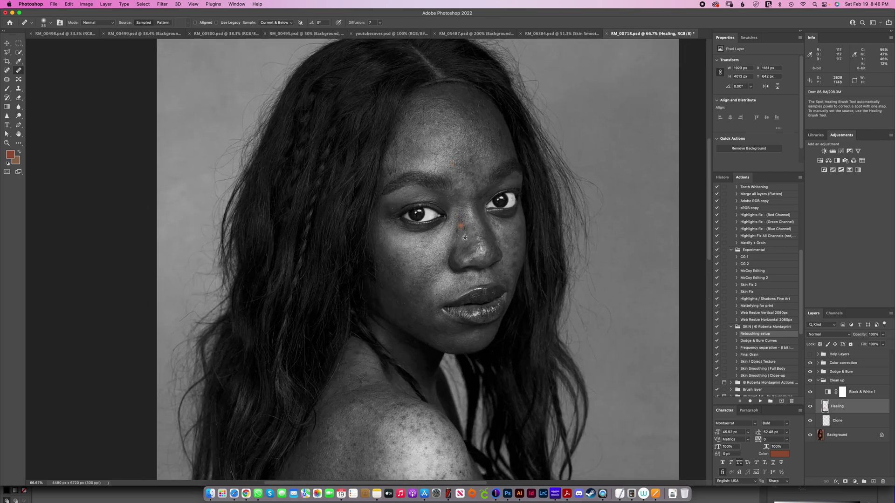
pyautogui.keyDown('alt'); pyautogui.click(406, 276); pyautogui.keyUp('alt')
pyautogui.click(403, 264)
pyautogui.click(391, 274)
pyautogui.keyDown('alt'); pyautogui.click(411, 327); pyautogui.keyUp('alt')
pyautogui.moveTo(418, 310); pyautogui.dragTo(438, 318)
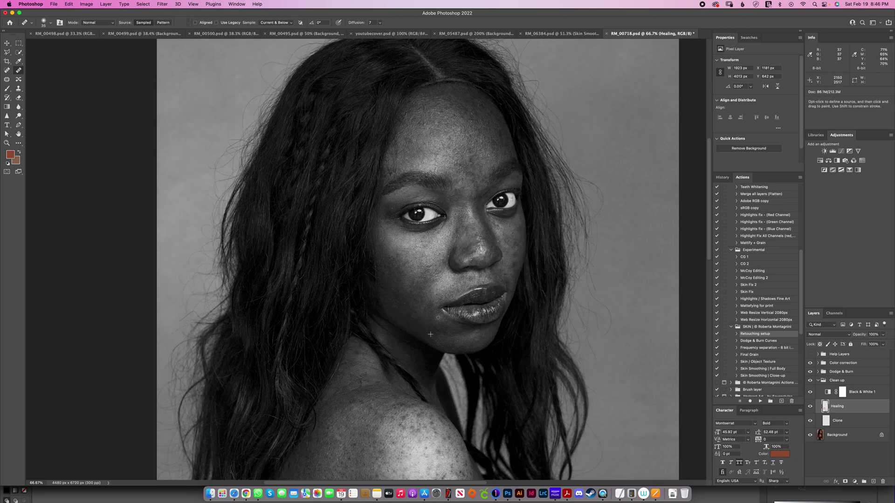
# Heal the remaining dark spots along the outer edge of the far cheek.
pyautogui.click(514, 262)
pyautogui.keyDown('alt'); pyautogui.click(504, 239); pyautogui.keyUp('alt')
pyautogui.click(517, 246)
pyautogui.keyDown('alt'); pyautogui.click(506, 239); pyautogui.keyUp('alt')
pyautogui.moveTo(515, 247); pyautogui.dragTo(516, 243)
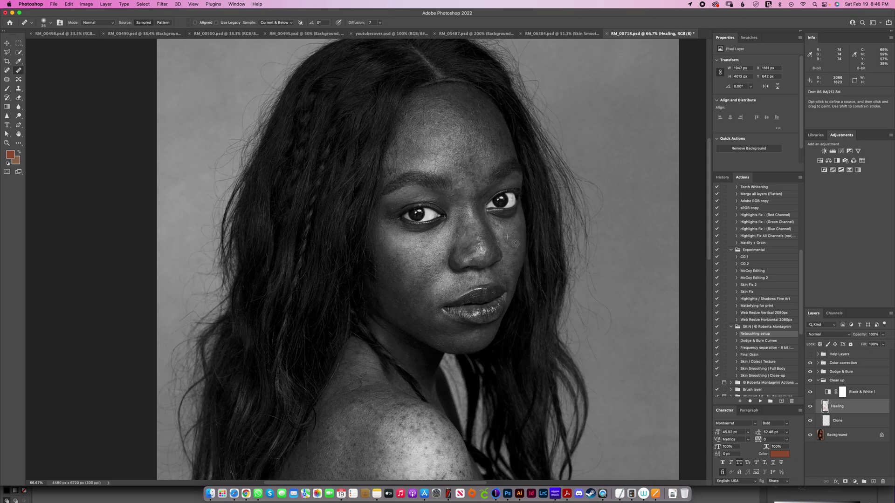
# Heal the remaining spots above the far eyebrow and on the upper forehead, sampling adjacent skin.
pyautogui.keyDown('alt'); pyautogui.click(473, 163); pyautogui.keyUp('alt')
pyautogui.click(482, 163)
pyautogui.keyDown('alt'); pyautogui.click(471, 158); pyautogui.keyUp('alt')
pyautogui.click(479, 119)
pyautogui.click(465, 114)
pyautogui.keyDown('alt'); pyautogui.click(481, 112); pyautogui.keyUp('alt')
pyautogui.click(481, 101)
pyautogui.keyDown('alt'); pyautogui.click(434, 168); pyautogui.keyUp('alt')
# Hide the Black & White adjustment and set the Spot Healing Brush to sample all layers while working on a stray forehead hair.
pyautogui.click(8, 71)
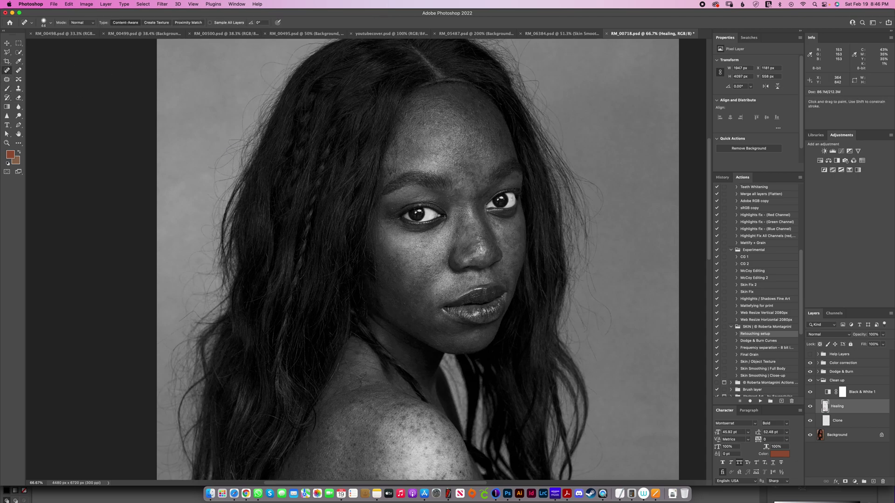
pyautogui.click(810, 393)
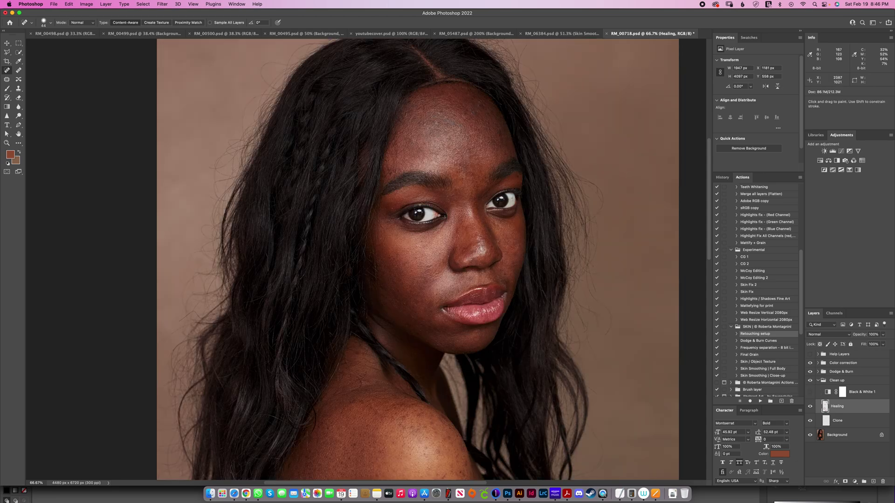
pyautogui.moveTo(434, 137); pyautogui.dragTo(430, 137)
pyautogui.moveTo(416, 92); pyautogui.dragTo(437, 173)
pyautogui.click(209, 22)
# Remove the stray hairs and small marks along the hairline and across the forehead with the Spot Healing Brush.
pyautogui.moveTo(430, 170)
pyautogui.mouseDown()
pyautogui.moveTo(424, 197)
pyautogui.moveTo(436, 172)
pyautogui.moveTo(417, 90)
pyautogui.moveTo(424, 132)
pyautogui.mouseUp()
pyautogui.moveTo(395, 183)
pyautogui.mouseDown()
pyautogui.moveTo(396, 150)
pyautogui.moveTo(404, 149)
pyautogui.moveTo(388, 155)
pyautogui.mouseUp()
pyautogui.moveTo(401, 121)
pyautogui.mouseDown()
pyautogui.moveTo(406, 133)
pyautogui.moveTo(409, 119)
pyautogui.mouseUp()
pyautogui.moveTo(411, 123); pyautogui.dragTo(410, 120)
pyautogui.moveTo(476, 111)
pyautogui.mouseDown()
pyautogui.moveTo(477, 96)
pyautogui.moveTo(489, 112)
pyautogui.moveTo(465, 121)
pyautogui.mouseUp()
pyautogui.moveTo(429, 116); pyautogui.dragTo(456, 124)
# Review the retouching by viewing the portrait with the Healing layer hidden, shown and isolated.
pyautogui.click(809, 406)
pyautogui.click(810, 406)
pyautogui.keyDown('alt'); pyautogui.click(810, 406); pyautogui.keyUp('alt')
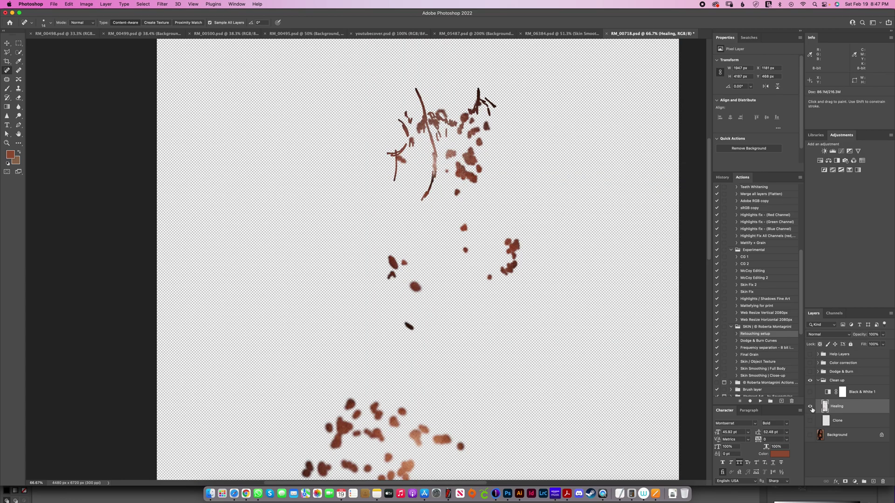
pyautogui.keyDown('alt'); pyautogui.click(811, 407); pyautogui.keyUp('alt')
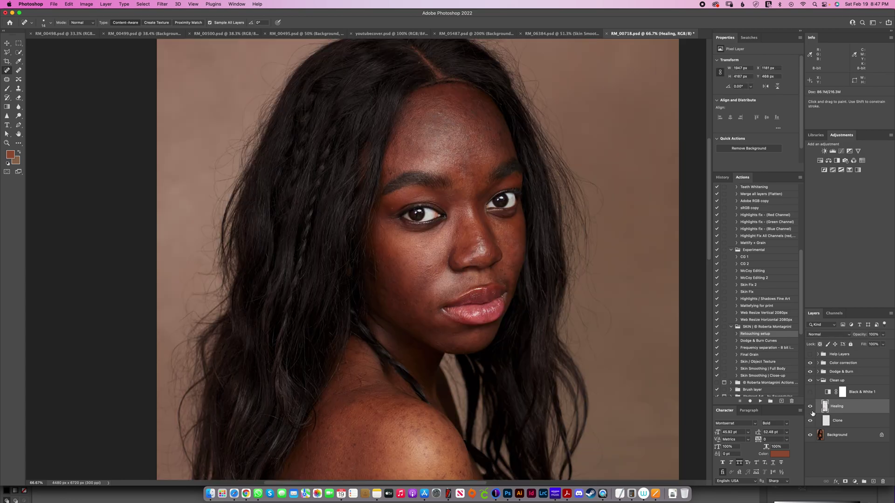
pyautogui.click(810, 406)
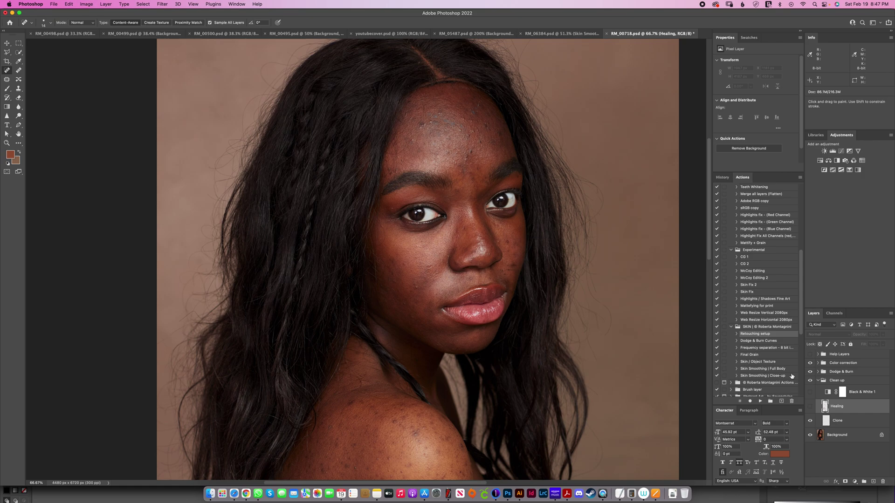
# Show the Healing layer again and examine its retouched areas on the face and shoulder with its colours temporarily inverted.
pyautogui.scroll(-5, 434, 343)
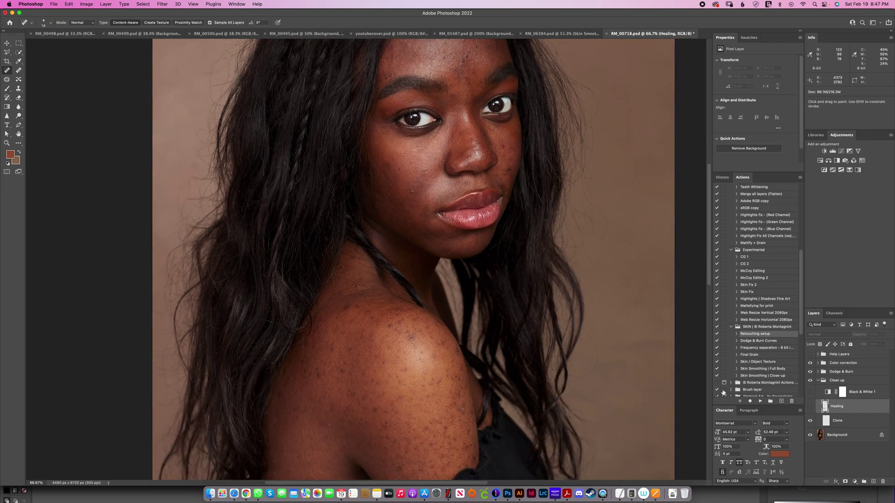
pyautogui.click(810, 406)
pyautogui.press('super+i')
pyautogui.moveTo(509, 222); pyautogui.dragTo(495, 319)
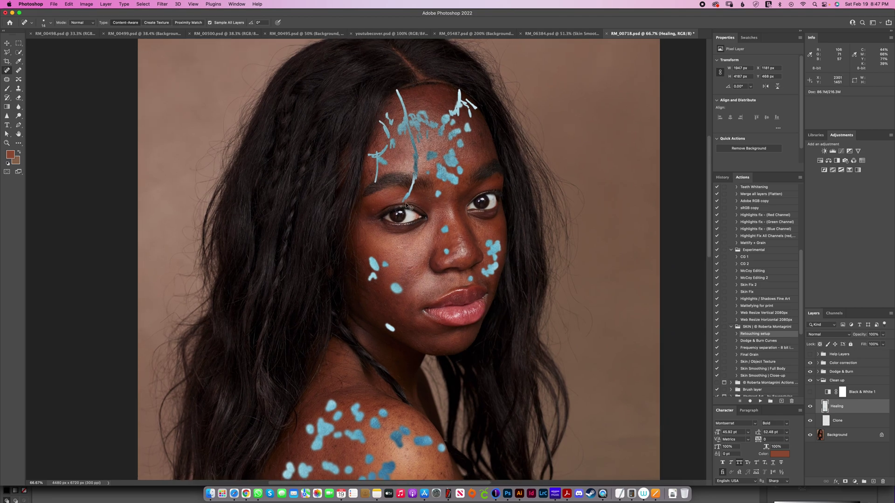
pyautogui.scroll(-2, 503, 214)
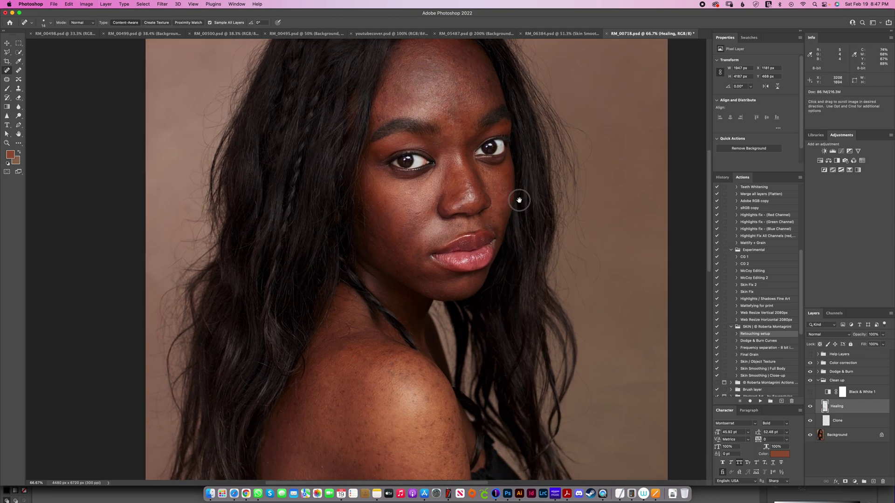
# Remove the remaining marks near the far side of the forehead and on the forearm with the Spot Healing Brush, then collapse the Clean up group.
pyautogui.moveTo(484, 77); pyautogui.dragTo(496, 89)
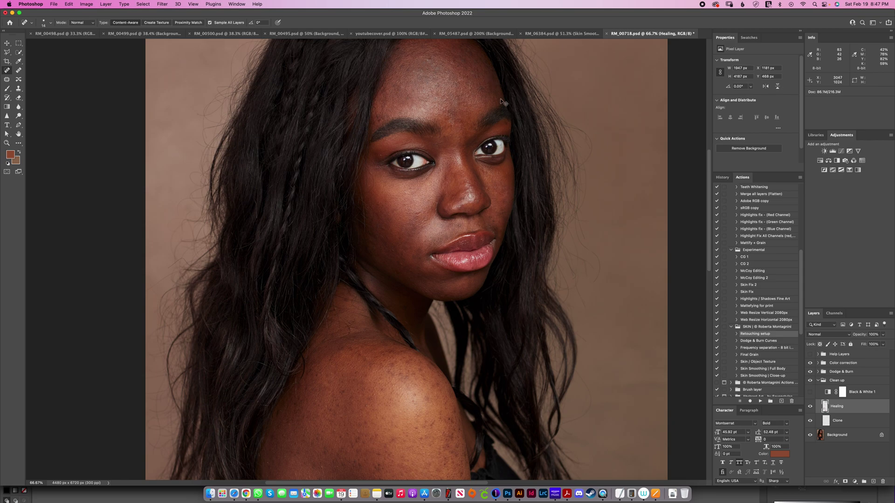
pyautogui.press('super+minus')
pyautogui.press('super+minus')
pyautogui.moveTo(364, 317); pyautogui.dragTo(367, 317)
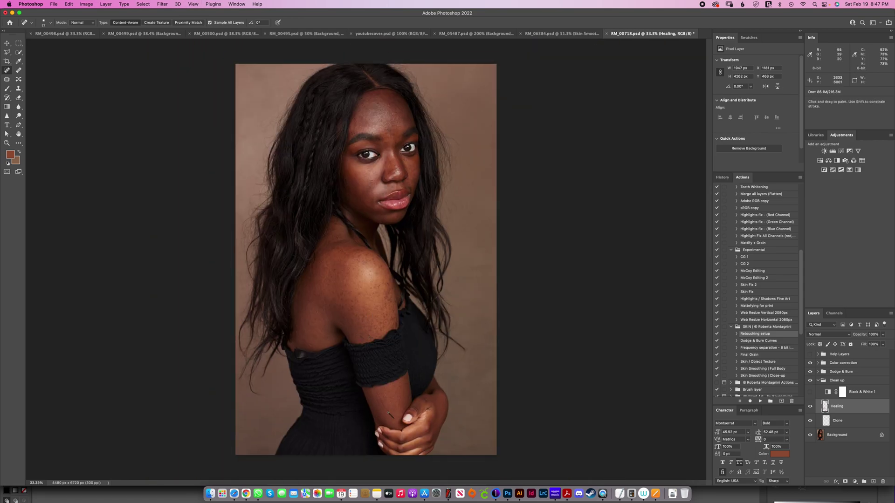
pyautogui.moveTo(373, 387); pyautogui.dragTo(396, 418)
pyautogui.moveTo(384, 407)
pyautogui.mouseDown()
pyautogui.moveTo(375, 389)
pyautogui.moveTo(408, 402)
pyautogui.moveTo(400, 416)
pyautogui.moveTo(426, 400)
pyautogui.mouseUp()
pyautogui.click(818, 382)
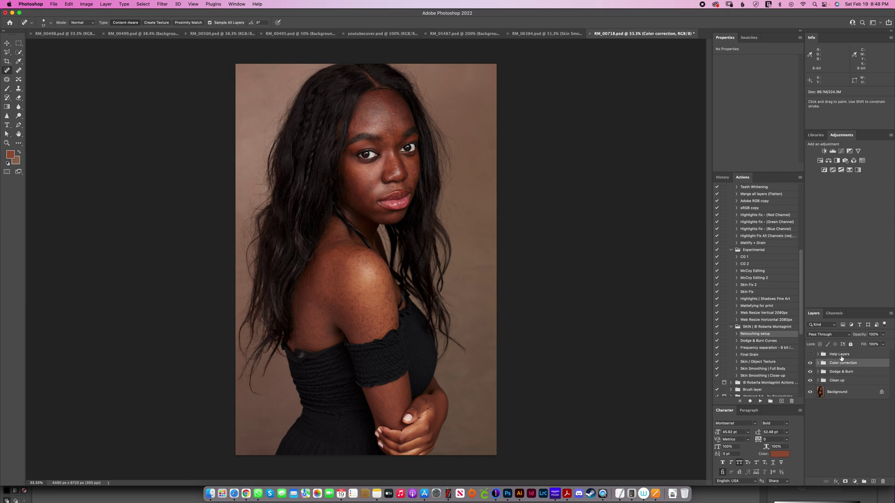
# Run the Skin Smoothing | Close-up action above the Color correction group, collapse its smart filters and target its layer mask.
pyautogui.click(838, 364)
pyautogui.click(782, 376)
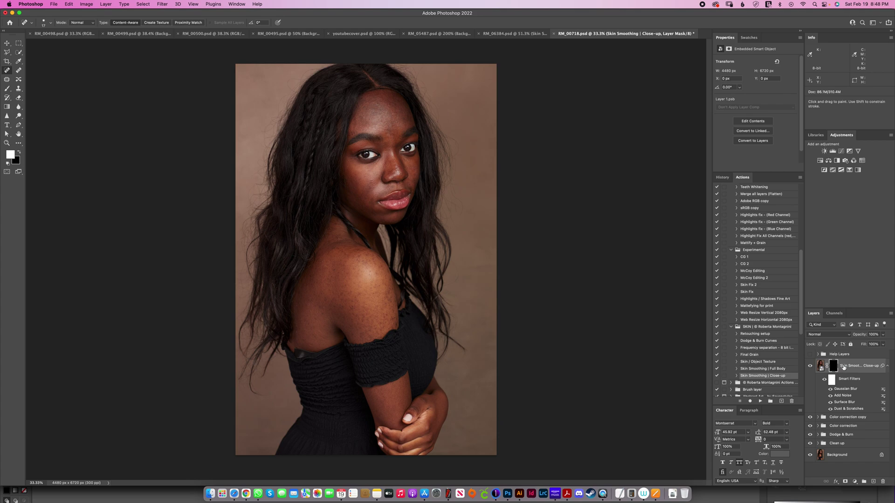
pyautogui.click(888, 366)
pyautogui.click(833, 367)
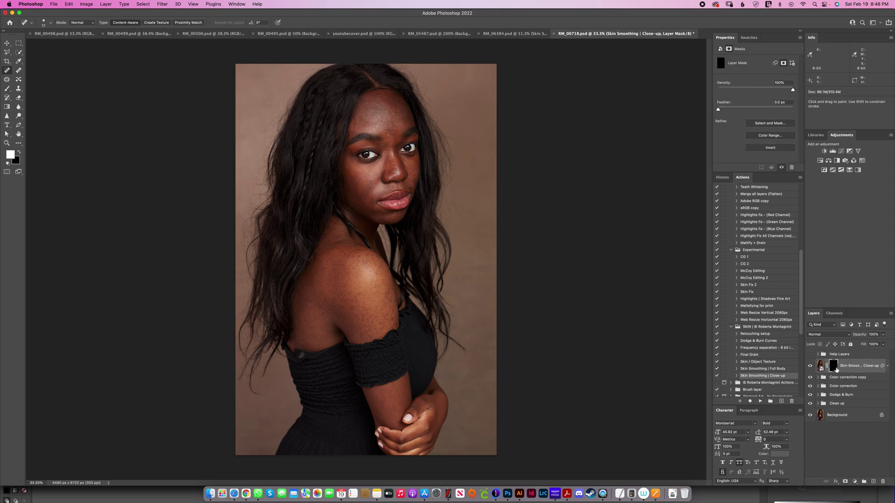
# Paint the skin-smoothing mask white over the shoulder and upper back with a Soft Round brush at 0% hardness and 20% flow.
pyautogui.press('b')
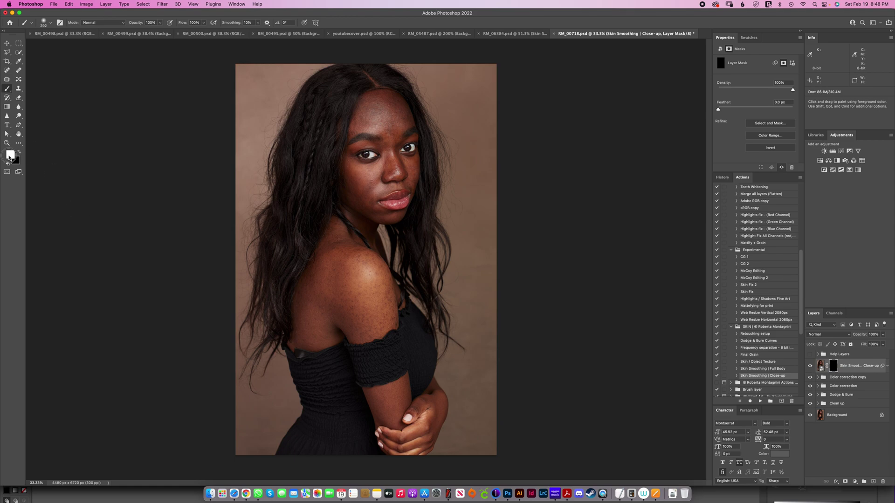
pyautogui.click(9, 157)
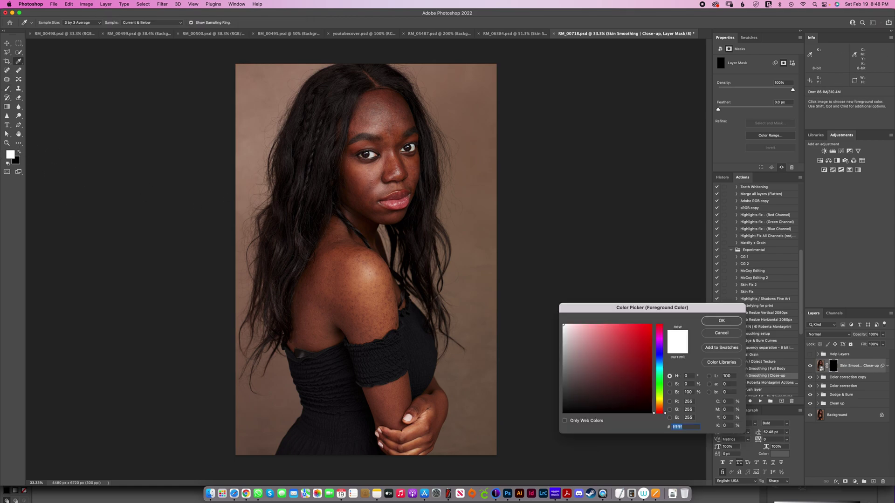
pyautogui.press('Return')
pyautogui.rightClick(391, 282)
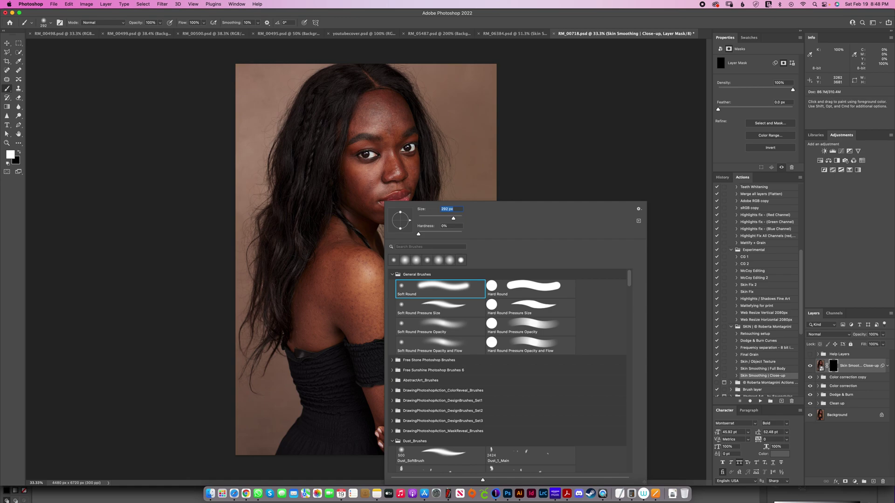
pyautogui.press('Return')
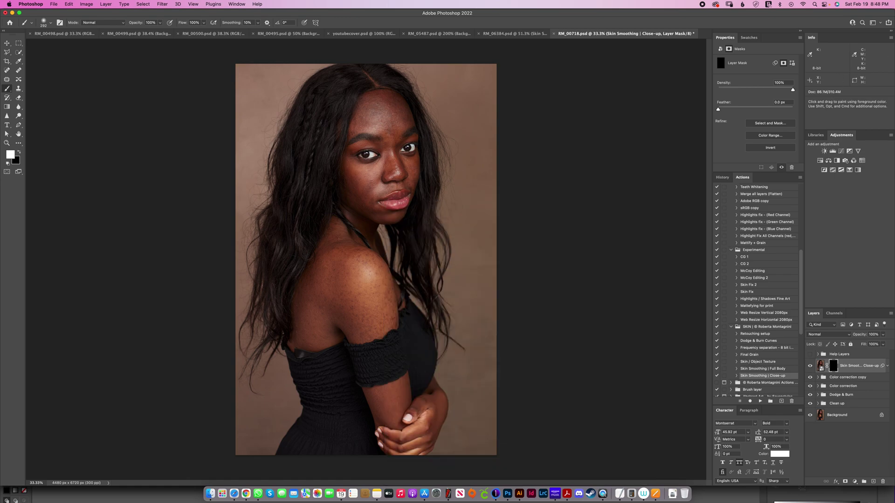
pyautogui.hotkey('shift', '2')
pyautogui.press('super+plus')
pyautogui.moveTo(372, 294); pyautogui.dragTo(395, 235)
pyautogui.press('super+equal')
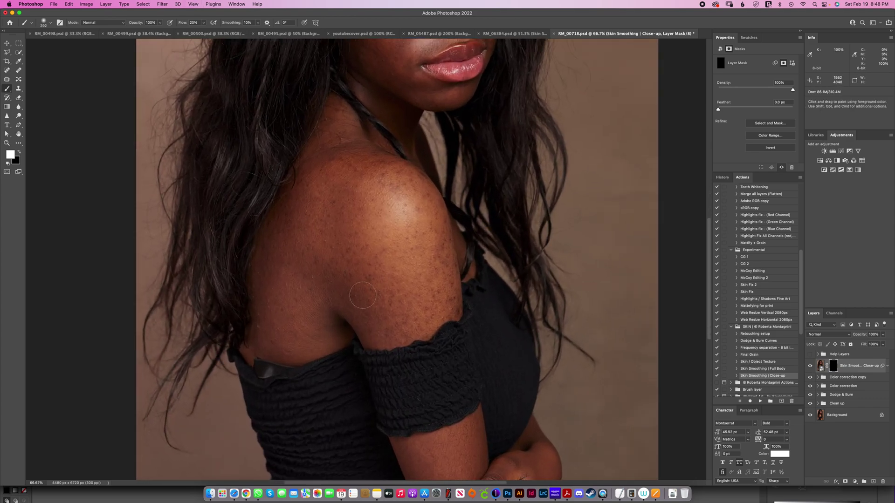
pyautogui.moveTo(375, 291); pyautogui.dragTo(394, 291)
pyautogui.moveTo(377, 198)
pyautogui.mouseDown()
pyautogui.moveTo(355, 295)
pyautogui.moveTo(266, 332)
pyautogui.mouseUp()
# Extend the skin-smoothing mask over the forearm and hand with a smaller soft brush.
pyautogui.scroll(-10, 373, 261)
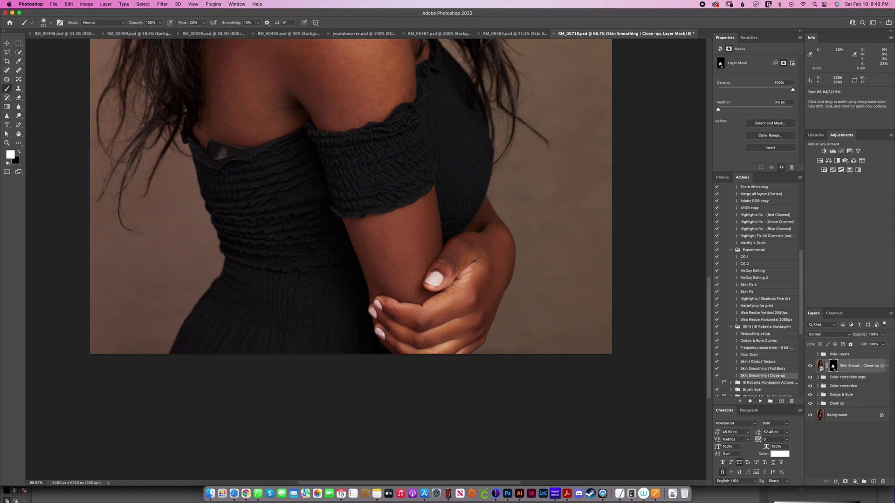
pyautogui.moveTo(428, 242); pyautogui.dragTo(443, 428)
pyautogui.moveTo(401, 298); pyautogui.dragTo(392, 297)
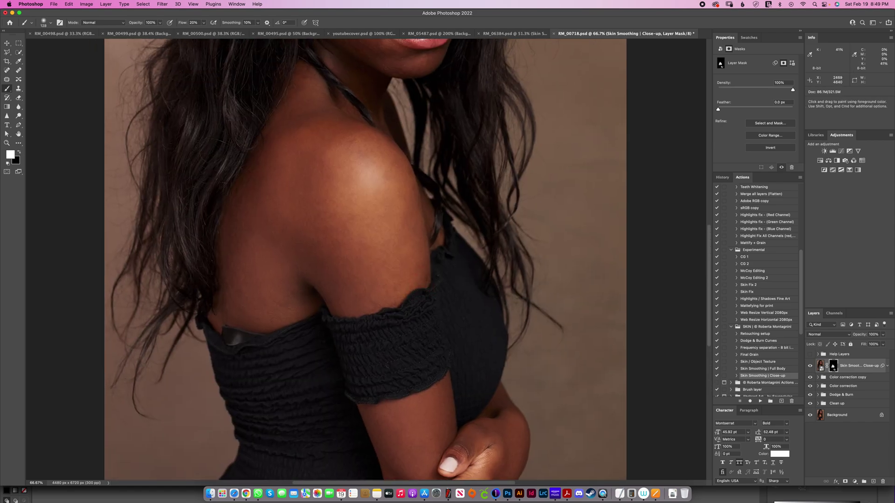
# Paint the skin-smoothing mask over the forehead, cheeks and nose, reducing the brush flow to 10% and varying its size.
pyautogui.moveTo(372, 280); pyautogui.dragTo(385, 424)
pyautogui.moveTo(374, 148)
pyautogui.mouseDown()
pyautogui.moveTo(374, 209)
pyautogui.moveTo(343, 274)
pyautogui.mouseUp()
pyautogui.moveTo(330, 161); pyautogui.dragTo(340, 161)
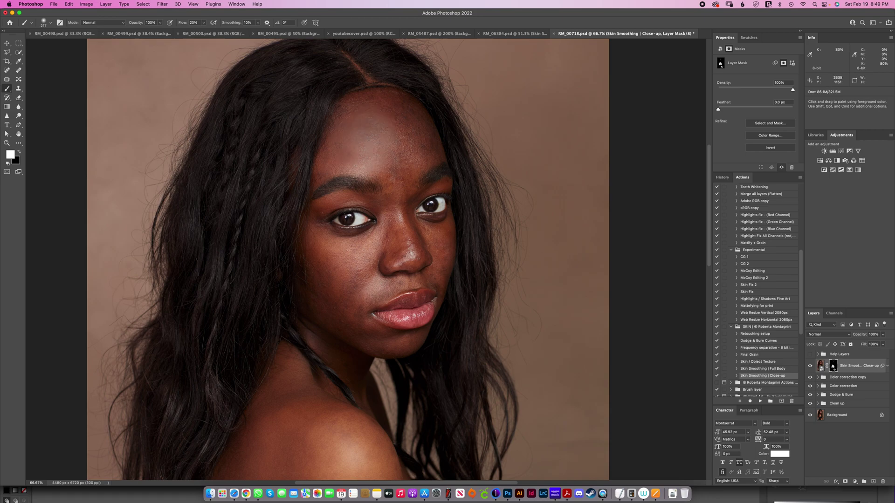
pyautogui.moveTo(362, 257); pyautogui.dragTo(356, 258)
pyautogui.hotkey('shift', '1')
pyautogui.moveTo(430, 278); pyautogui.dragTo(419, 278)
pyautogui.moveTo(450, 205); pyautogui.dragTo(445, 205)
# Run the 8-bit Frequency separation action and even out the forehead tones on the "Brush here" layer using sampled skin colours.
pyautogui.click(767, 348)
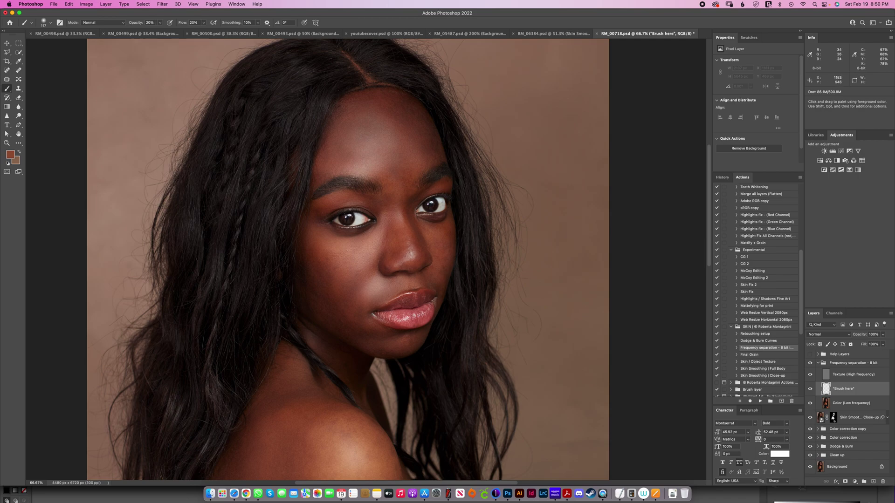
pyautogui.moveTo(399, 169)
pyautogui.mouseDown()
pyautogui.moveTo(409, 169)
pyautogui.moveTo(395, 121)
pyautogui.moveTo(377, 129)
pyautogui.moveTo(356, 122)
pyautogui.mouseUp()
pyautogui.keyDown('alt'); pyautogui.click(398, 170); pyautogui.keyUp('alt')
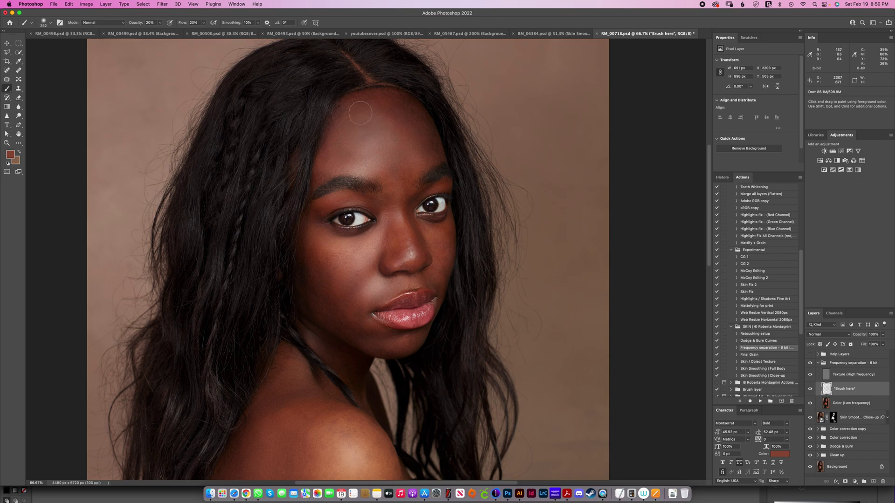
pyautogui.keyDown('alt'); pyautogui.click(421, 157); pyautogui.keyUp('alt')
pyautogui.moveTo(402, 104)
pyautogui.mouseDown()
pyautogui.moveTo(430, 151)
pyautogui.moveTo(408, 124)
pyautogui.mouseUp()
pyautogui.keyDown('alt'); pyautogui.click(427, 154); pyautogui.keyUp('alt')
# Blend the tones of the near cheek and jaw with repeatedly sampled skin colours at 20% opacity and 20% flow.
pyautogui.keyDown('alt'); pyautogui.click(336, 274); pyautogui.keyUp('alt')
pyautogui.moveTo(334, 275)
pyautogui.mouseDown()
pyautogui.moveTo(328, 251)
pyautogui.moveTo(358, 283)
pyautogui.moveTo(356, 267)
pyautogui.moveTo(338, 290)
pyautogui.moveTo(338, 311)
pyautogui.moveTo(322, 300)
pyautogui.moveTo(356, 329)
pyautogui.mouseUp()
pyautogui.keyDown('alt'); pyautogui.click(363, 256); pyautogui.keyUp('alt')
pyautogui.keyDown('alt'); pyautogui.click(339, 293); pyautogui.keyUp('alt')
pyautogui.keyDown('alt'); pyautogui.click(321, 288); pyautogui.keyUp('alt')
pyautogui.moveTo(352, 326); pyautogui.dragTo(340, 325)
pyautogui.keyDown('alt'); pyautogui.click(326, 310); pyautogui.keyUp('alt')
pyautogui.keyDown('alt'); pyautogui.click(322, 306); pyautogui.keyUp('alt')
pyautogui.moveTo(323, 307); pyautogui.dragTo(333, 338)
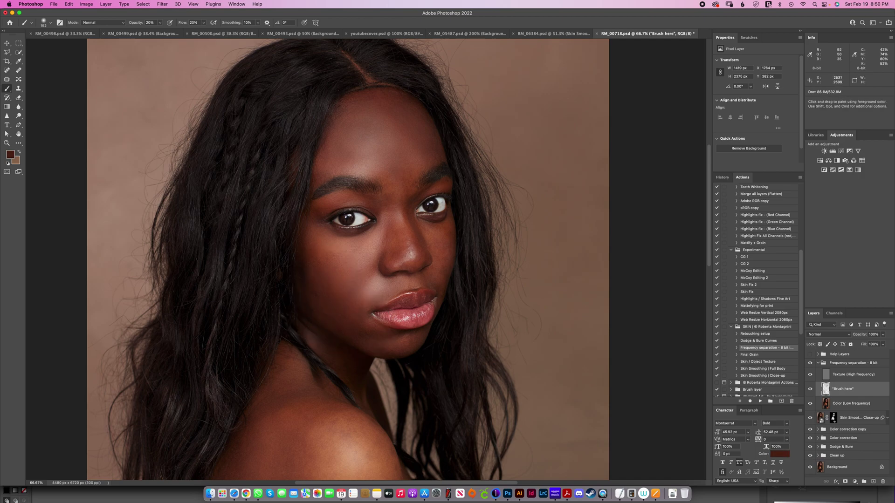
# Even out the skin tones between the near cheek and the corner of the mouth using nearby sampled colours.
pyautogui.keyDown('alt'); pyautogui.click(351, 298); pyautogui.keyUp('alt')
pyautogui.keyDown('alt'); pyautogui.click(359, 304); pyautogui.keyUp('alt')
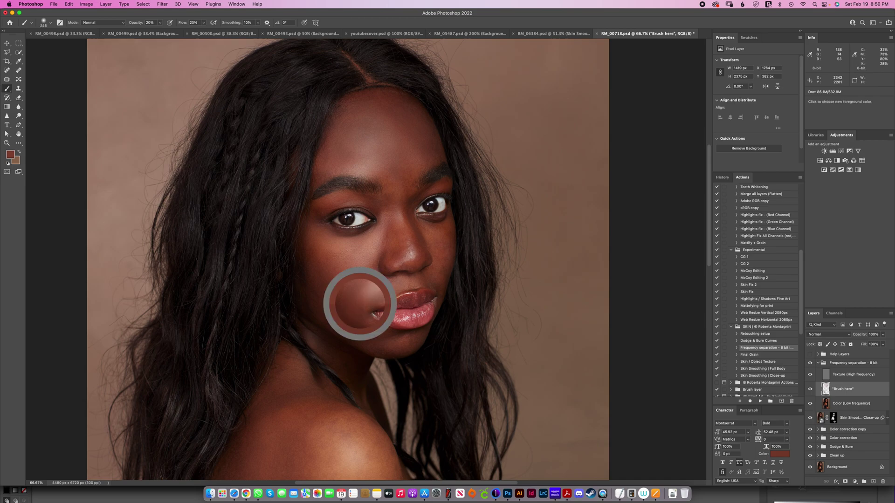
pyautogui.keyDown('alt'); pyautogui.click(366, 275); pyautogui.keyUp('alt')
pyautogui.moveTo(409, 285); pyautogui.dragTo(370, 300)
pyautogui.keyDown('alt'); pyautogui.click(362, 313); pyautogui.keyUp('alt')
# Smooth the color transitions on the nose, far cheek and chin with sampled skin colours.
pyautogui.moveTo(402, 257); pyautogui.dragTo(405, 257)
pyautogui.keyDown('alt'); pyautogui.click(398, 241); pyautogui.keyUp('alt')
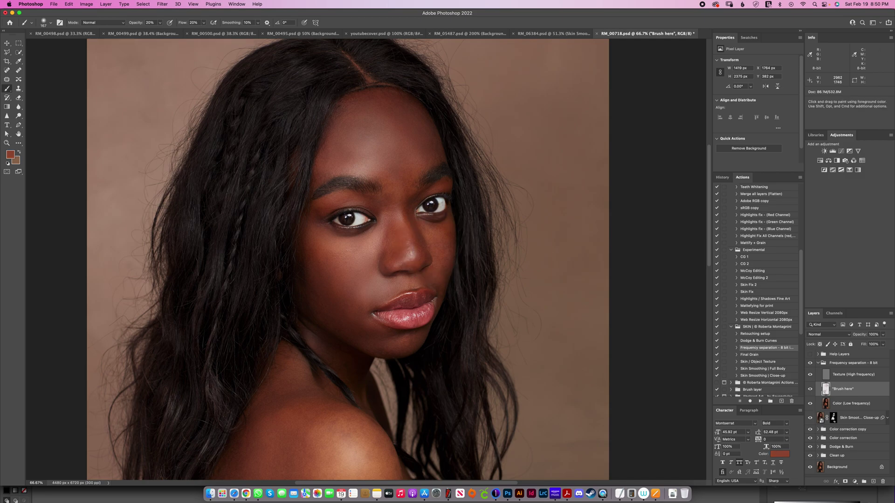
pyautogui.moveTo(446, 247); pyautogui.dragTo(442, 276)
pyautogui.keyDown('alt'); pyautogui.click(393, 346); pyautogui.keyUp('alt')
pyautogui.moveTo(390, 348); pyautogui.dragTo(377, 353)
# Blend uneven tones across the shoulder, upper back and upper arm with a larger brush and sampled skin colours.
pyautogui.moveTo(305, 350)
pyautogui.mouseDown()
pyautogui.moveTo(299, 270)
pyautogui.moveTo(342, 196)
pyautogui.mouseUp()
pyautogui.press('super+minus')
pyautogui.press('super+0')
pyautogui.moveTo(359, 322); pyautogui.dragTo(366, 322)
pyautogui.keyDown('alt'); pyautogui.click(319, 340); pyautogui.keyUp('alt')
pyautogui.moveTo(306, 329); pyautogui.dragTo(305, 344)
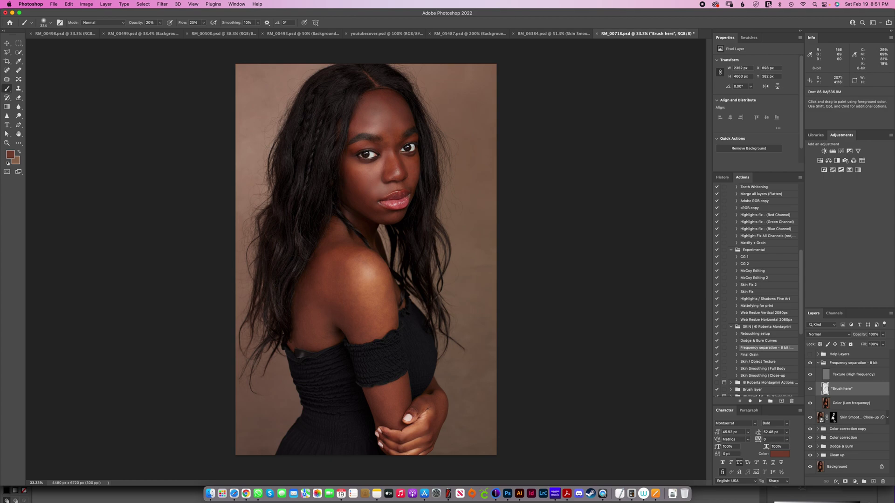
pyautogui.keyDown('alt'); pyautogui.click(384, 290); pyautogui.keyUp('alt')
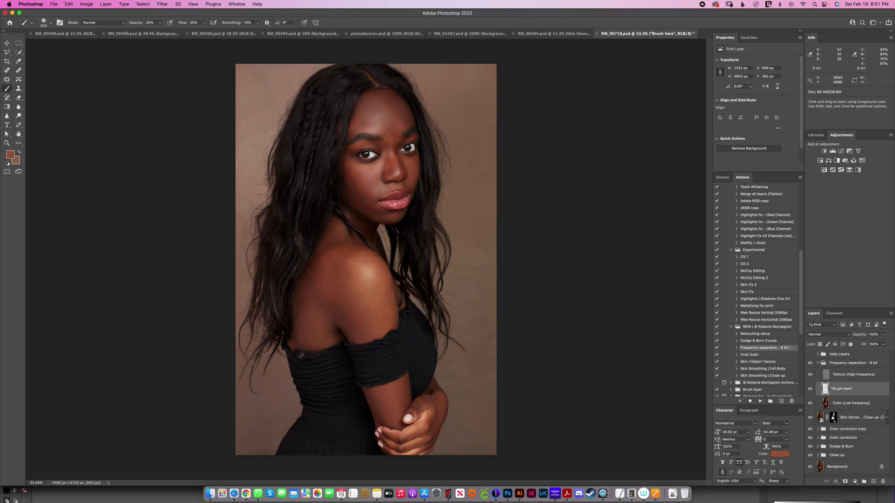
pyautogui.keyDown('alt'); pyautogui.click(372, 263); pyautogui.keyUp('alt')
pyautogui.keyDown('alt'); pyautogui.click(346, 301); pyautogui.keyUp('alt')
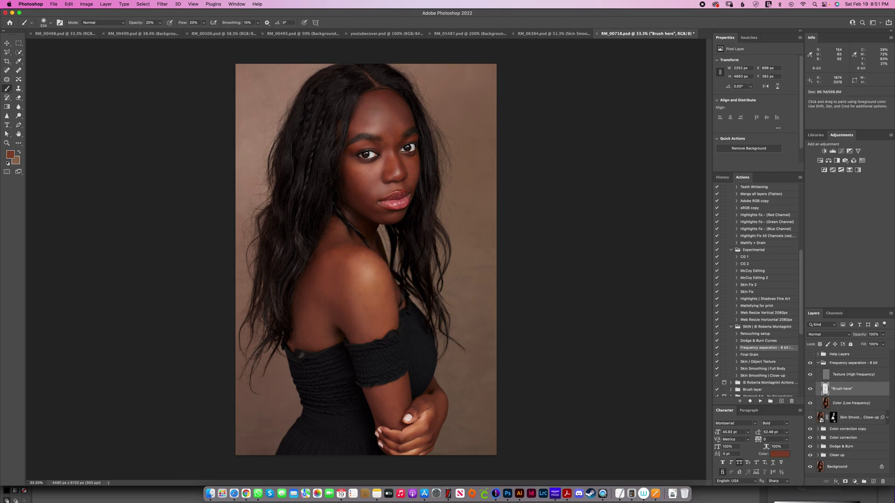
# Even out the skin tones of the forearm and hand with sampled colours.
pyautogui.keyDown('alt'); pyautogui.click(387, 400); pyautogui.keyUp('alt')
pyautogui.moveTo(388, 402); pyautogui.dragTo(402, 420)
pyautogui.keyDown('alt'); pyautogui.click(429, 423); pyautogui.keyUp('alt')
pyautogui.click(429, 424)
# Refine the tone transitions on the near cheek, jawline and nose bridge using freshly sampled skin colours.
pyautogui.keyDown('alt'); pyautogui.click(373, 187); pyautogui.keyUp('alt')
pyautogui.moveTo(375, 198)
pyautogui.mouseDown()
pyautogui.moveTo(366, 197)
pyautogui.moveTo(387, 209)
pyautogui.moveTo(379, 216)
pyautogui.moveTo(374, 188)
pyautogui.moveTo(399, 170)
pyautogui.mouseUp()
pyautogui.keyDown('alt'); pyautogui.click(379, 205); pyautogui.keyUp('alt')
pyautogui.keyDown('alt'); pyautogui.click(360, 177); pyautogui.keyUp('alt')
pyautogui.keyDown('alt'); pyautogui.click(358, 194); pyautogui.keyUp('alt')
pyautogui.keyDown('alt'); pyautogui.click(389, 151); pyautogui.keyUp('alt')
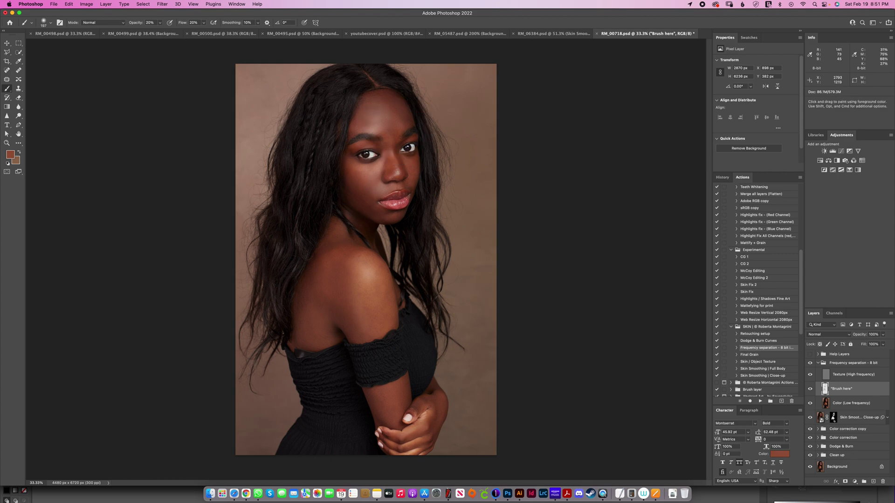
# Refine the tones between the brows and across both cheeks, adjusting the brush size and resampling nearby skin.
pyautogui.keyDown('alt'); pyautogui.click(401, 138); pyautogui.keyUp('alt')
pyautogui.keyDown('ctrl'); pyautogui.keyDown('alt'); pyautogui.moveTo(397, 131); pyautogui.dragTo(402, 131); pyautogui.keyUp('alt'); pyautogui.keyUp('ctrl')
pyautogui.keyDown('ctrl'); pyautogui.keyDown('alt'); pyautogui.moveTo(400, 192); pyautogui.dragTo(395, 192); pyautogui.keyUp('alt'); pyautogui.keyUp('ctrl')
pyautogui.keyDown('alt'); pyautogui.click(364, 181); pyautogui.keyUp('alt')
pyautogui.keyDown('alt'); pyautogui.click(354, 179); pyautogui.keyUp('alt')
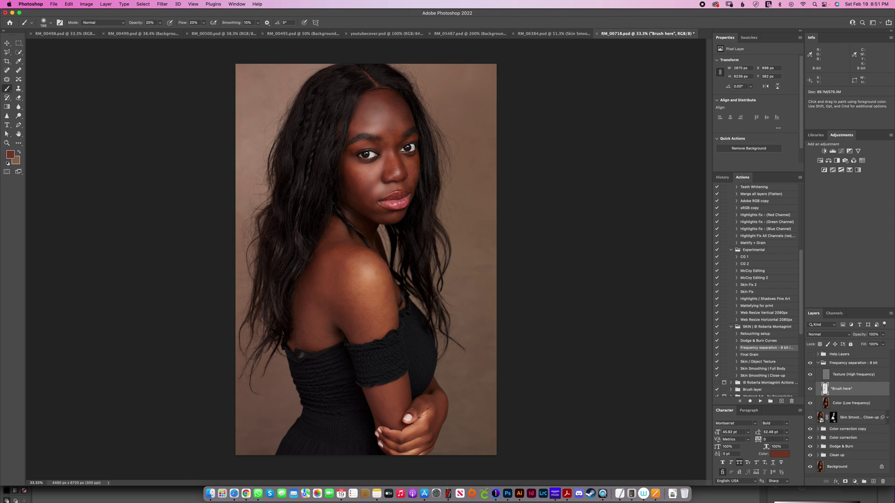
pyautogui.moveTo(420, 187); pyautogui.dragTo(412, 184)
pyautogui.keyDown('alt'); pyautogui.click(411, 182); pyautogui.keyUp('alt')
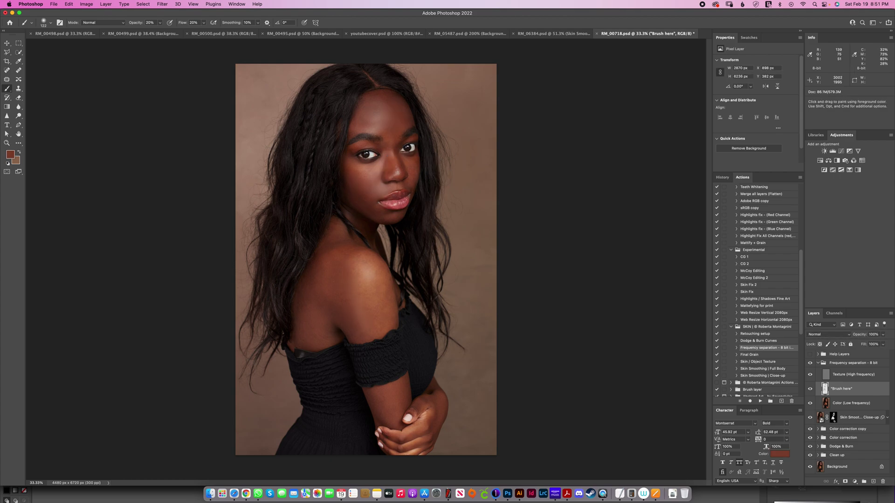
pyautogui.keyDown('alt'); pyautogui.click(380, 168); pyautogui.keyUp('alt')
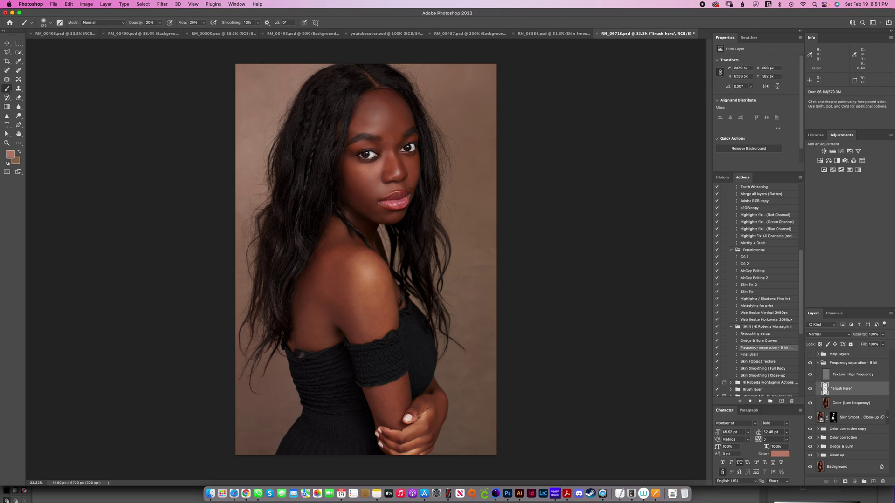
# Collapse the Frequency separation group and compare the portrait with the group hidden and shown.
pyautogui.click(853, 363)
pyautogui.click(817, 363)
pyautogui.click(810, 363)
pyautogui.click(810, 363)
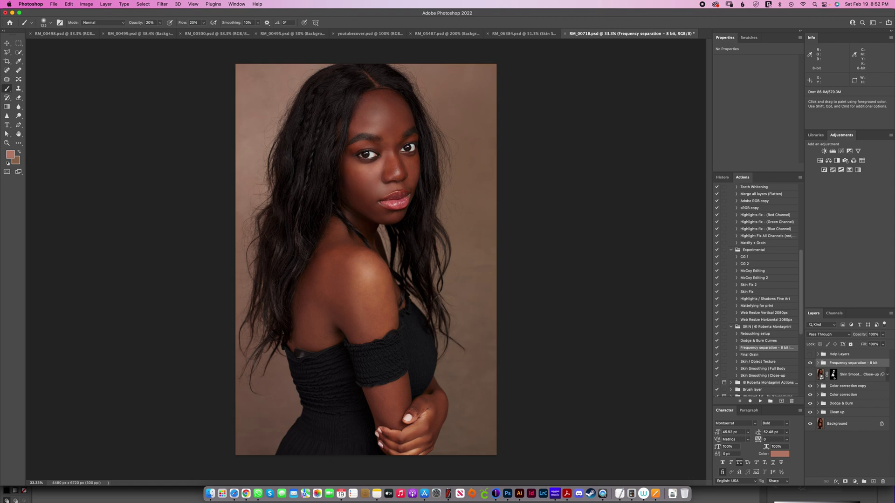
# Run the Skin / Object Texture action and invert the new layer's mask to black.
pyautogui.click(758, 362)
pyautogui.click(760, 402)
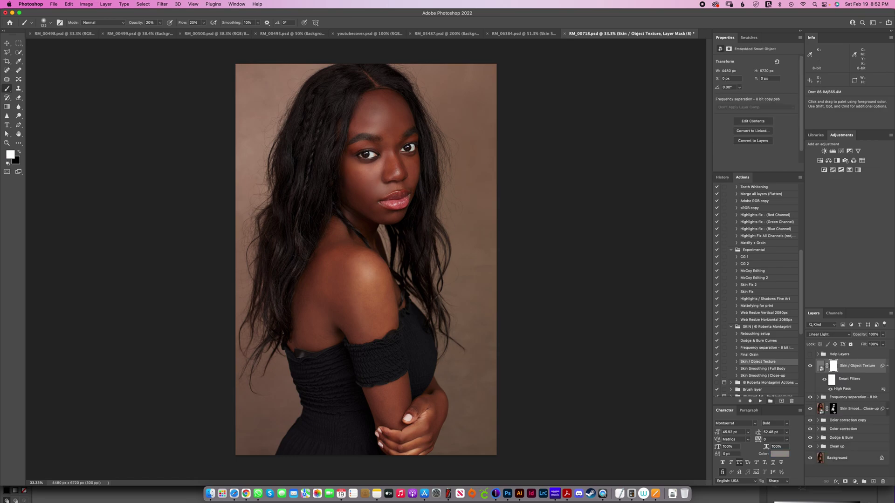
pyautogui.press('super+plus')
pyautogui.press('super+plus')
pyautogui.press('super+plus')
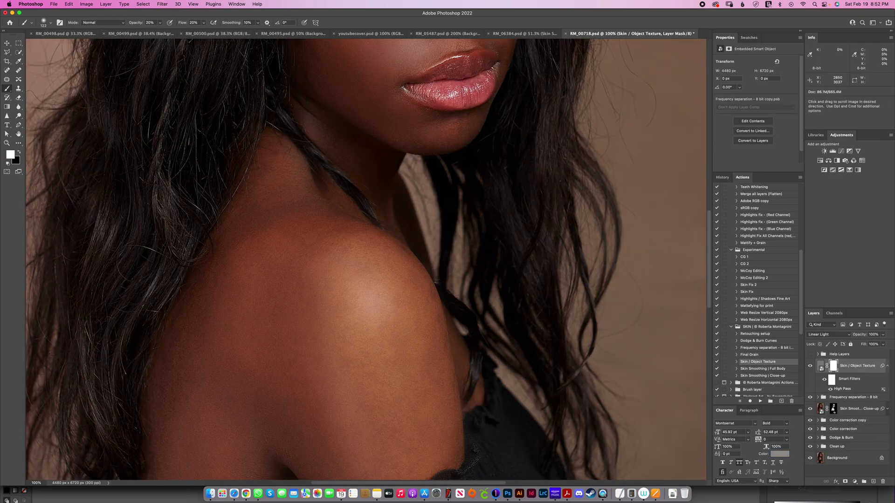
pyautogui.moveTo(360, 49); pyautogui.dragTo(362, 269)
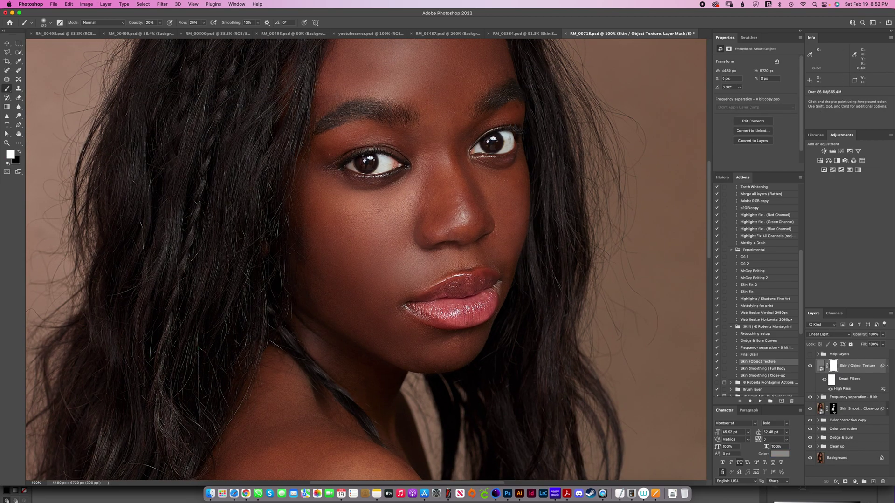
pyautogui.click(833, 365)
pyautogui.press('super+i')
# Set the brush to 100% opacity and 10% flow, and paint white on the texture layer's mask over the facial skin.
pyautogui.press('0')
pyautogui.hotkey('shift', '0')
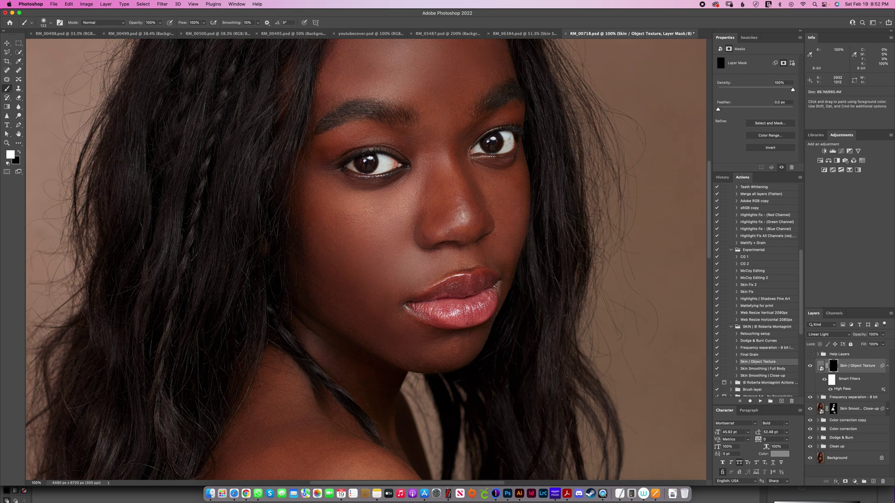
pyautogui.moveTo(379, 236); pyautogui.dragTo(422, 236)
pyautogui.hotkey('shift', '1')
pyautogui.moveTo(406, 236); pyautogui.dragTo(368, 237)
pyautogui.moveTo(445, 209); pyautogui.dragTo(415, 189)
pyautogui.scroll(5, 417, 97)
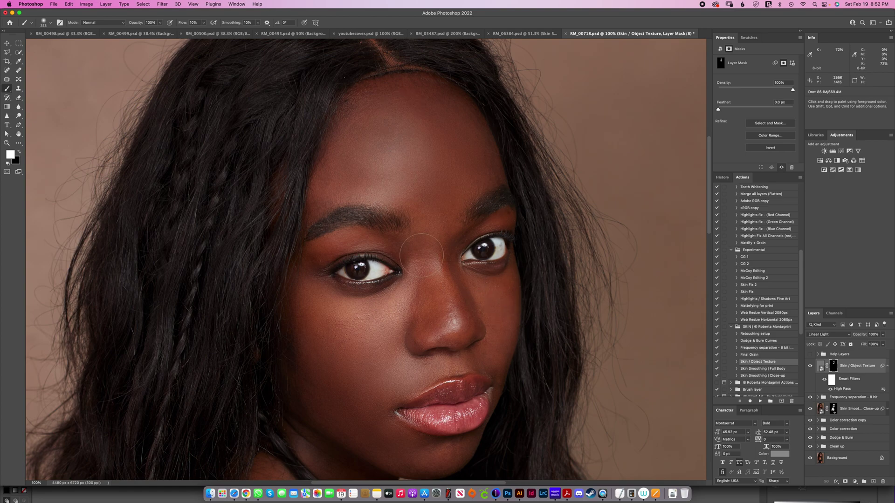
# Paint the skin texture back over the shoulder, back, arm and hands on the same mask, adjusting the brush size as needed.
pyautogui.scroll(-5, 420, 255)
pyautogui.scroll(-4, 410, 261)
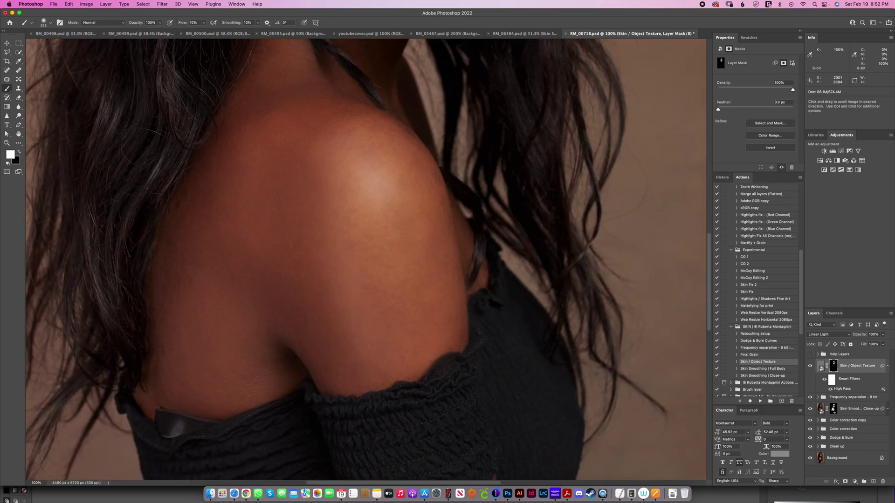
pyautogui.press('super+minus')
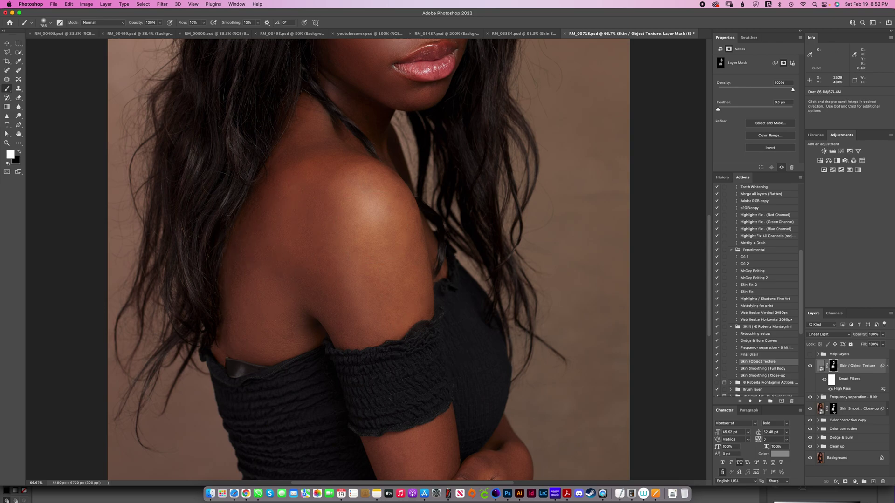
pyautogui.scroll(-10, 470, 244)
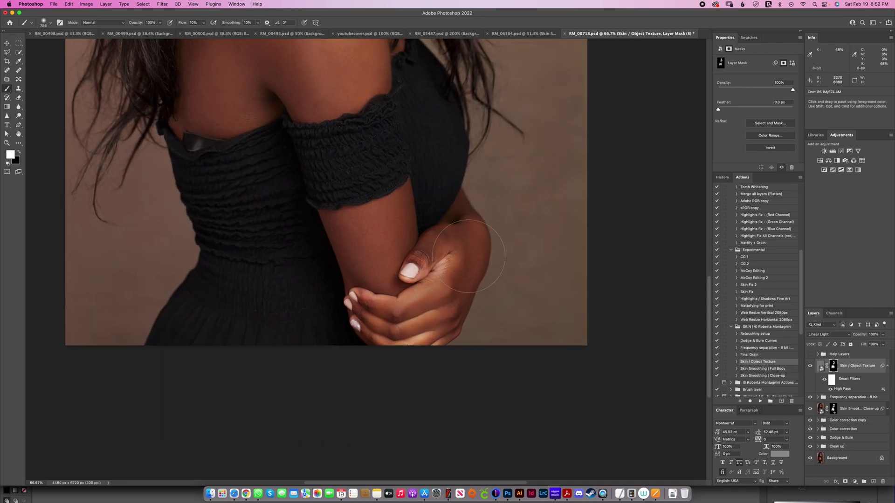
pyautogui.scroll(10, 470, 244)
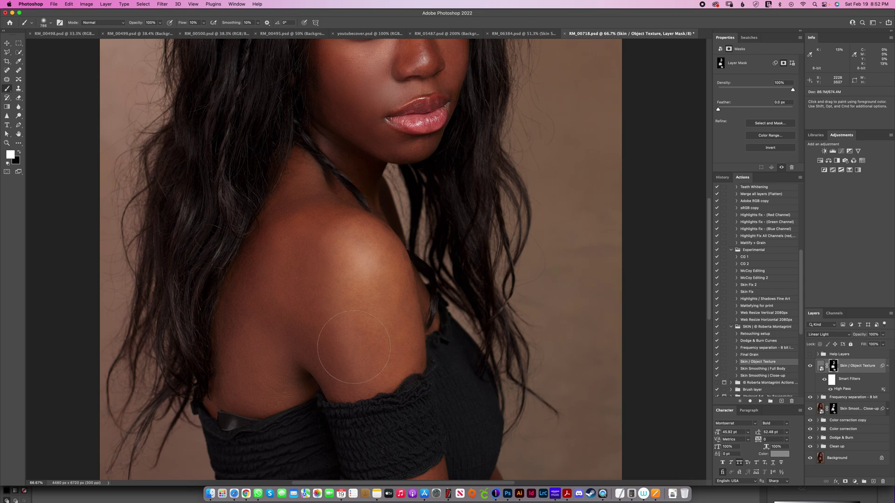
pyautogui.scroll(10, 325, 199)
pyautogui.keyDown('ctrl'); pyautogui.keyDown('alt'); pyautogui.moveTo(413, 317); pyautogui.dragTo(385, 318); pyautogui.keyUp('alt'); pyautogui.keyUp('ctrl')
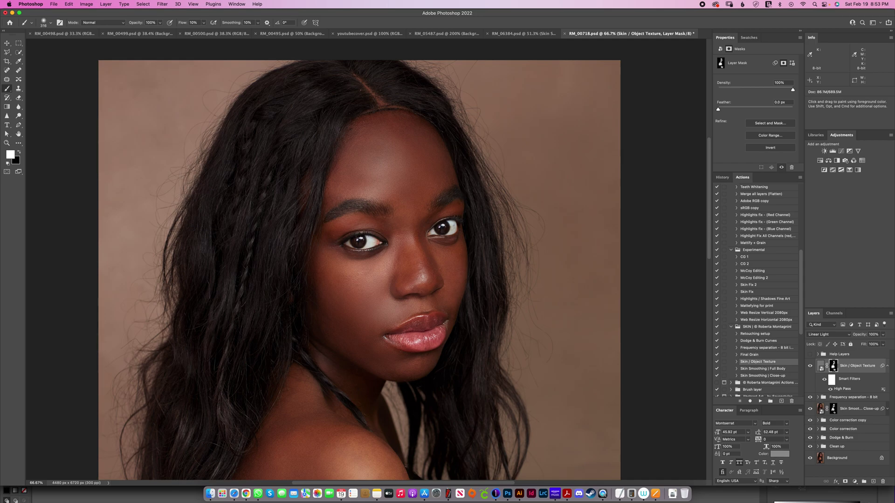
# Run the Dodge & Burn Curves action and, with 2% brush flow, paint the Burn mask to deepen shadows on the face and arm.
pyautogui.click(758, 340)
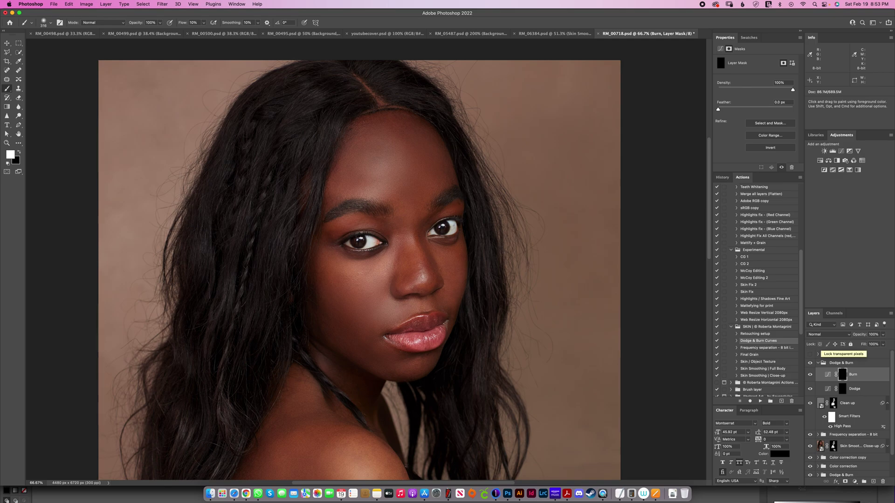
pyautogui.hotkey('shift', '0')
pyautogui.hotkey('shift', '2')
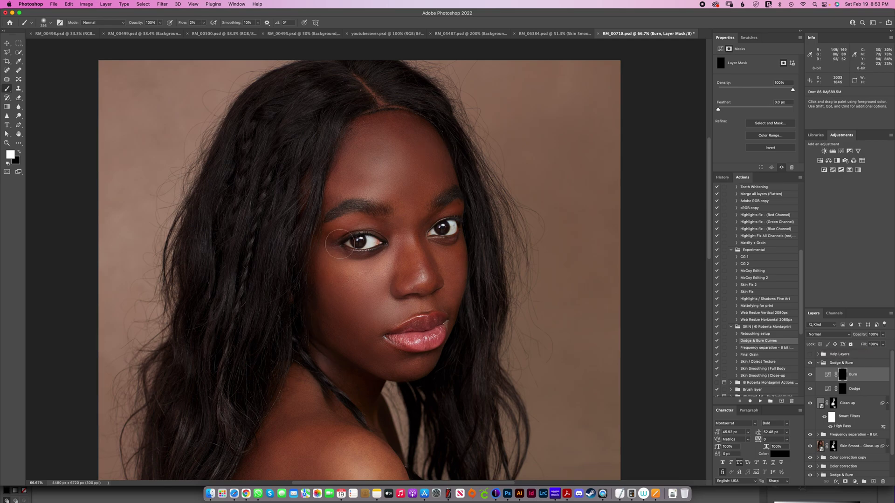
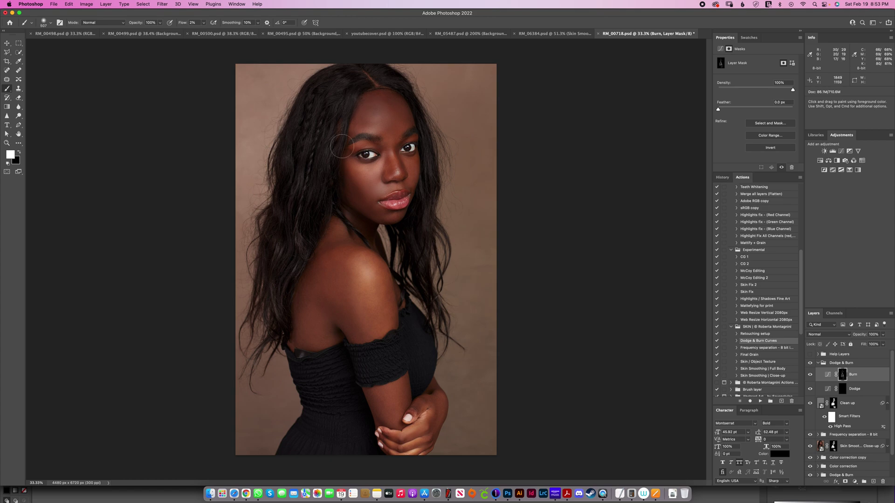
pyautogui.moveTo(376, 251)
pyautogui.mouseDown()
pyautogui.moveTo(400, 292)
pyautogui.moveTo(401, 340)
pyautogui.mouseUp()
pyautogui.moveTo(384, 154); pyautogui.dragTo(355, 175)
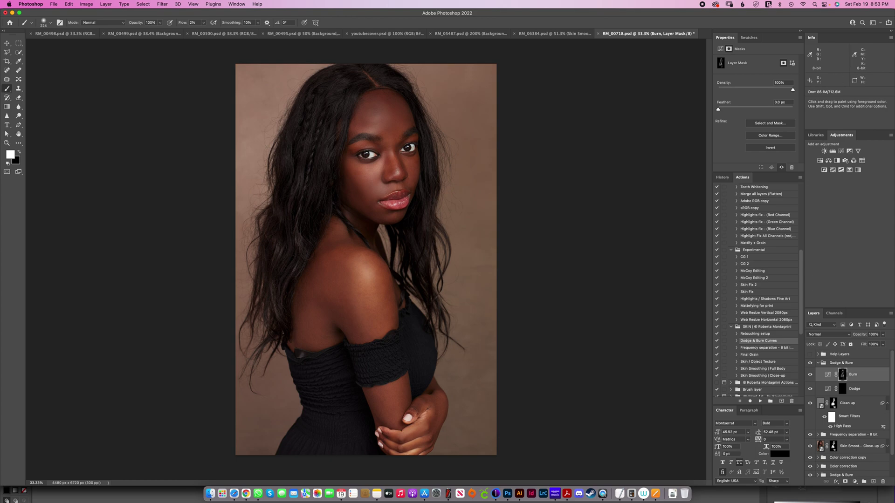
# Paint the Dodge mask over the highlights of the face and shoulder, and collapse the new Dodge & Burn group.
pyautogui.hotkey('alt', '[')
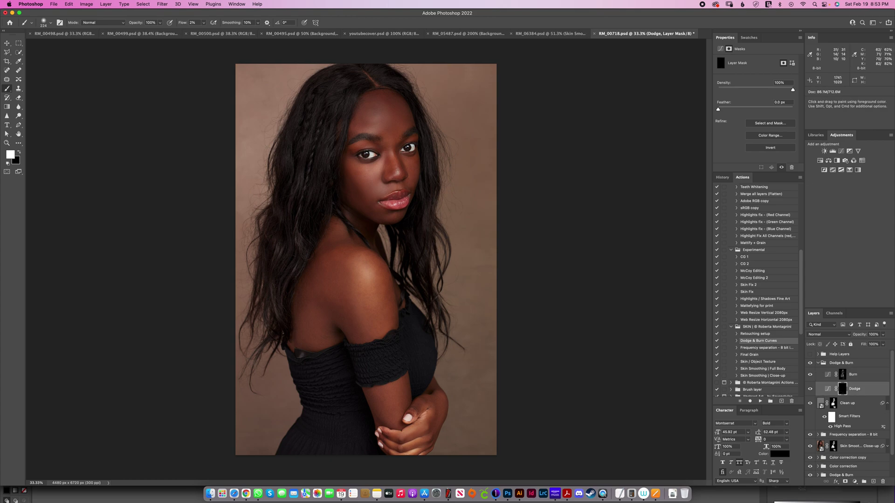
pyautogui.moveTo(353, 129); pyautogui.dragTo(364, 129)
pyautogui.moveTo(379, 182); pyautogui.dragTo(369, 182)
pyautogui.moveTo(389, 217); pyautogui.dragTo(388, 217)
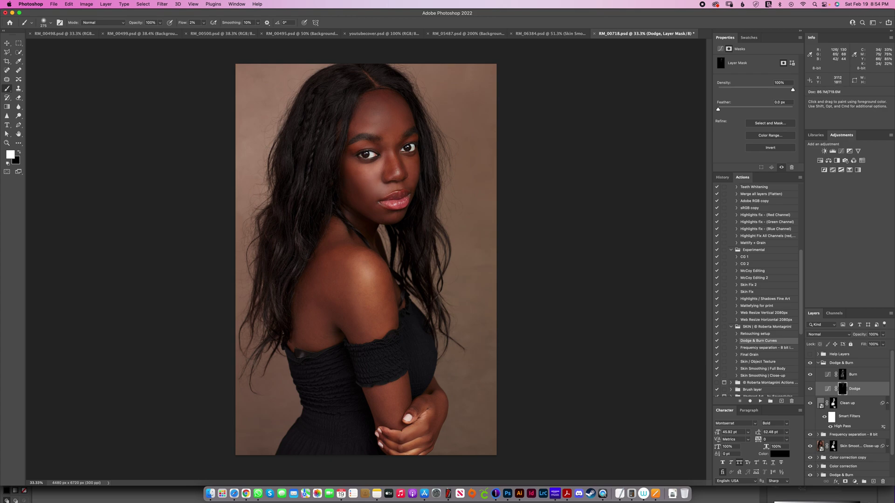
pyautogui.moveTo(354, 280); pyautogui.dragTo(372, 280)
pyautogui.moveTo(362, 274); pyautogui.dragTo(336, 274)
pyautogui.click(818, 363)
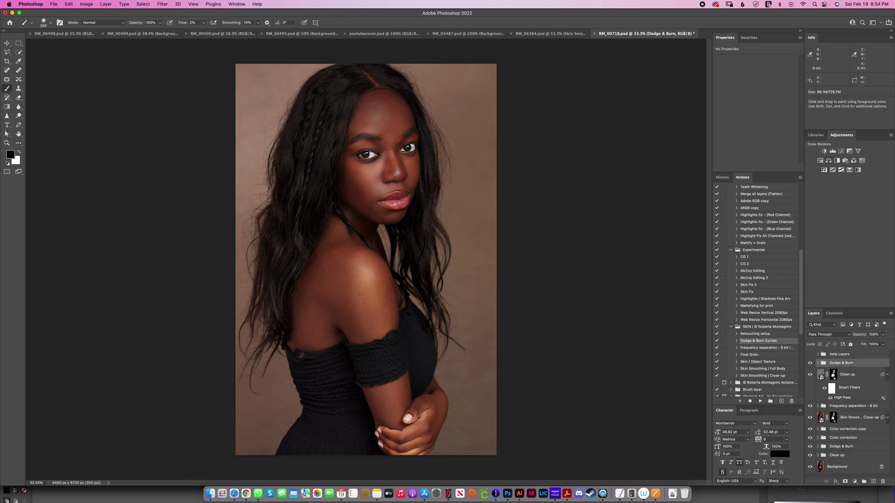
# Add a Black & White adjustment in Luminosity blend mode with Reds at 29 and Yellows at 17.
pyautogui.click(837, 161)
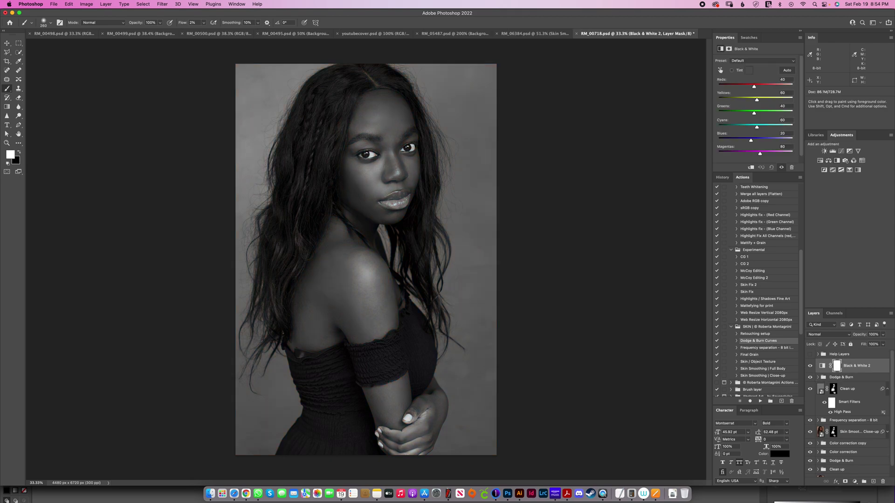
pyautogui.click(826, 335)
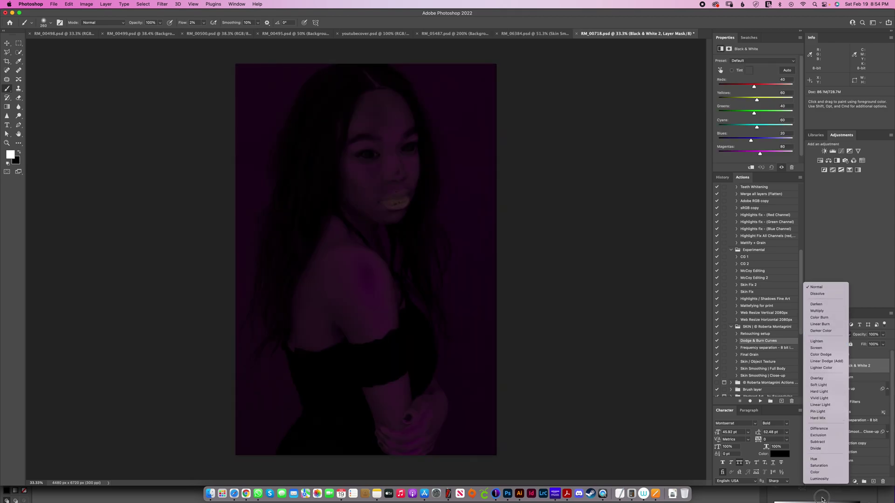
pyautogui.click(822, 478)
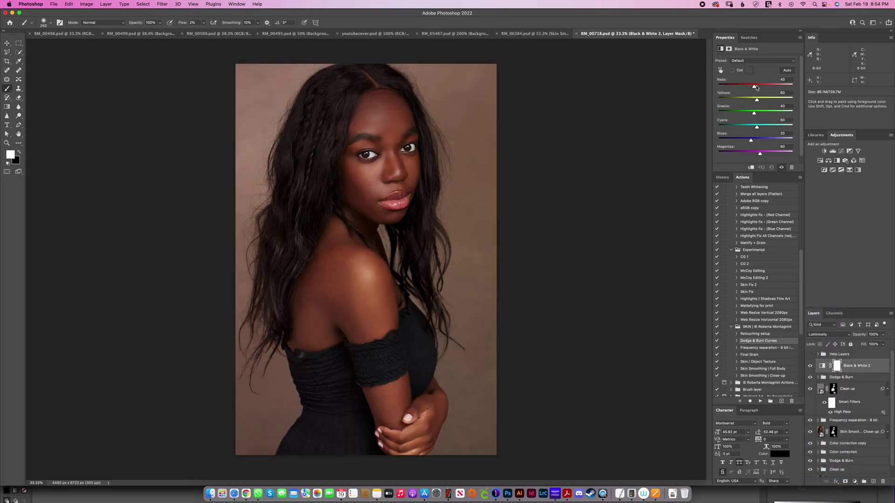
pyautogui.moveTo(753, 86); pyautogui.dragTo(751, 100)
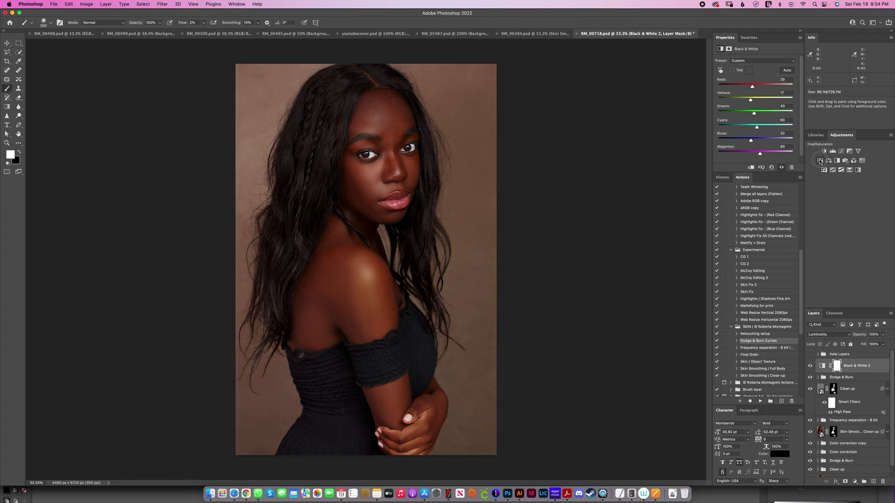
# Add a Hue/Saturation adjustment with the Yellows saturation at -17 and compare the portrait with it hidden and shown.
pyautogui.click(820, 162)
pyautogui.click(747, 70)
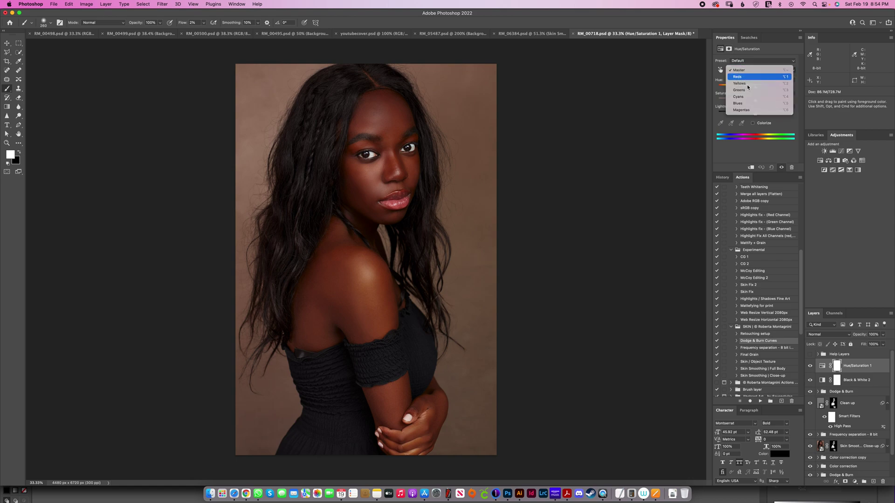
pyautogui.moveTo(755, 99); pyautogui.dragTo(749, 101)
pyautogui.click(751, 70)
pyautogui.click(745, 77)
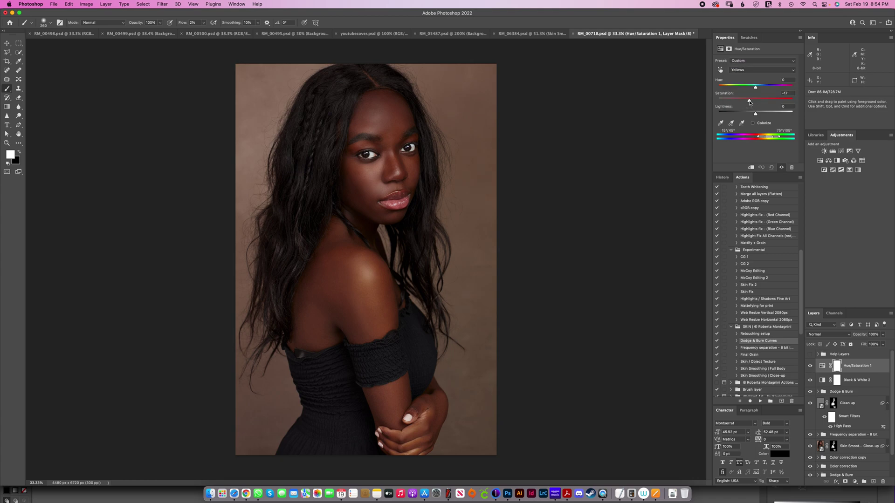
pyautogui.click(810, 368)
pyautogui.click(810, 368)
# Run the Final Grain action and lower the Grain layer's opacity to soften the grain on the portrait.
pyautogui.click(757, 355)
pyautogui.click(760, 401)
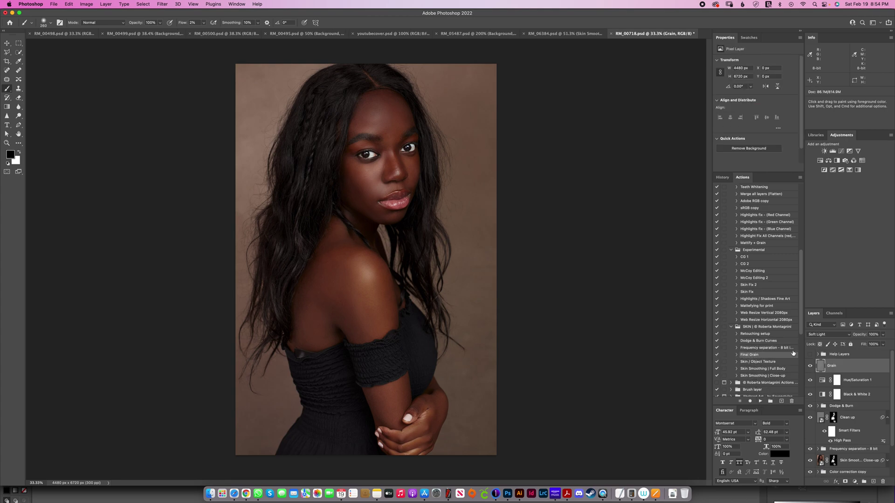
pyautogui.moveTo(862, 335)
pyautogui.mouseDown()
pyautogui.moveTo(845, 336)
pyautogui.moveTo(851, 339)
pyautogui.mouseUp()
pyautogui.press('super+plus')
pyautogui.press('super+plus')
pyautogui.press('super+plus')
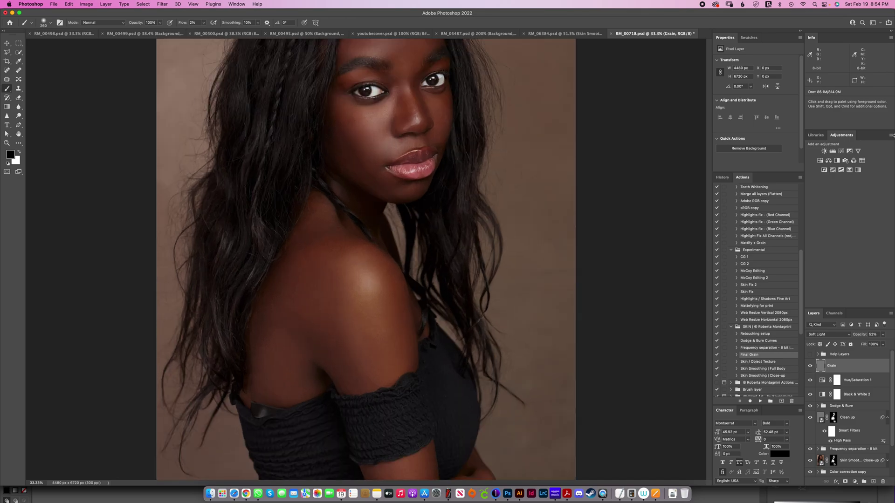
pyautogui.moveTo(491, 174); pyautogui.dragTo(523, 437)
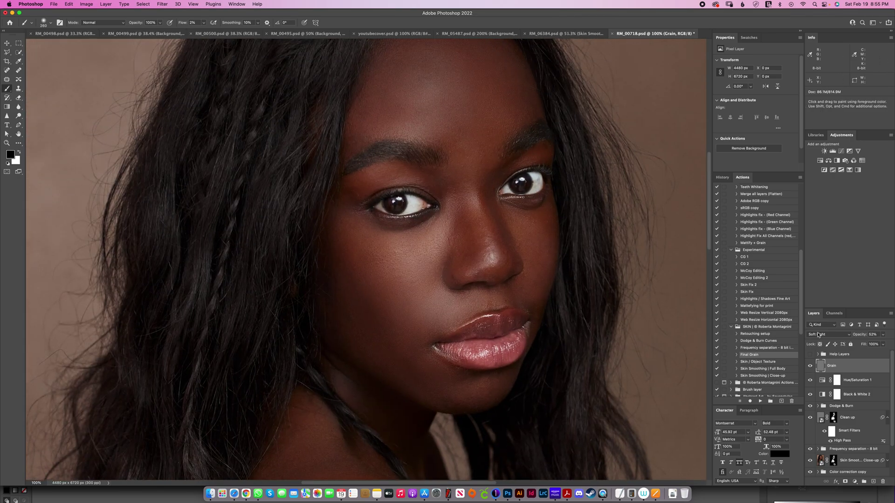
pyautogui.moveTo(863, 336); pyautogui.dragTo(855, 337)
# Run the CG 2 action from the Experimental set to color grade the portrait above the Grain layer.
pyautogui.click(750, 265)
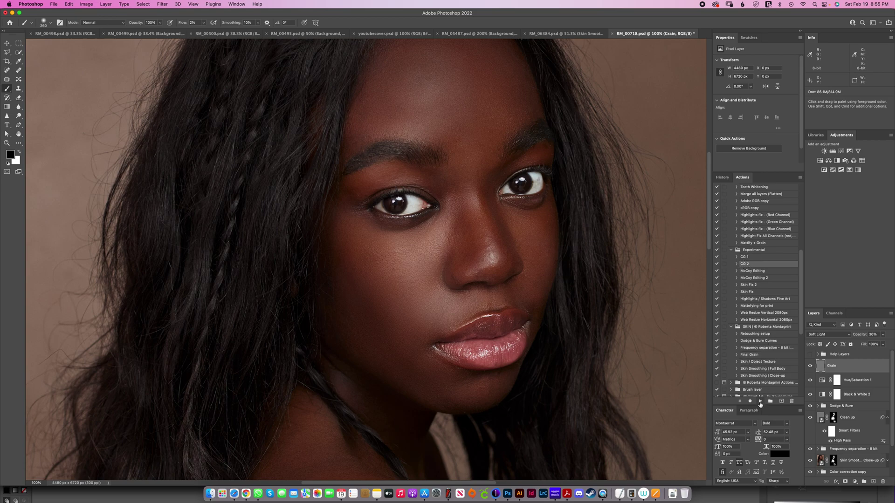
pyautogui.click(760, 401)
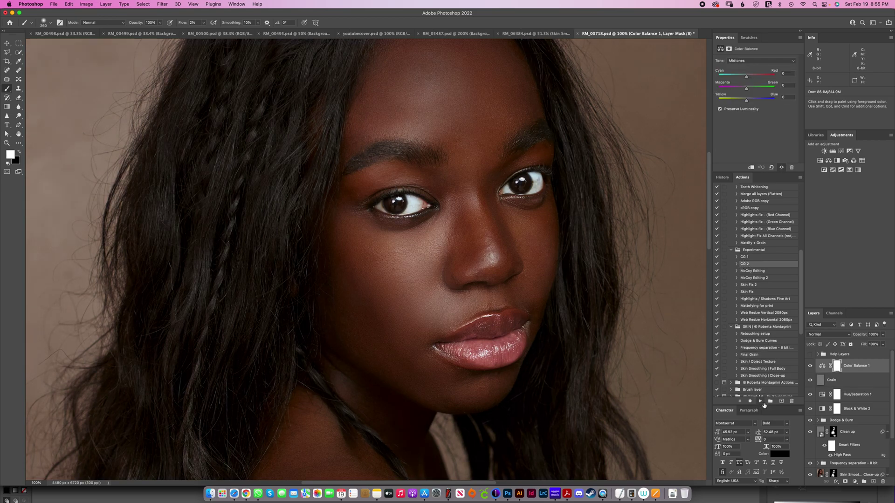
pyautogui.press('super+0')
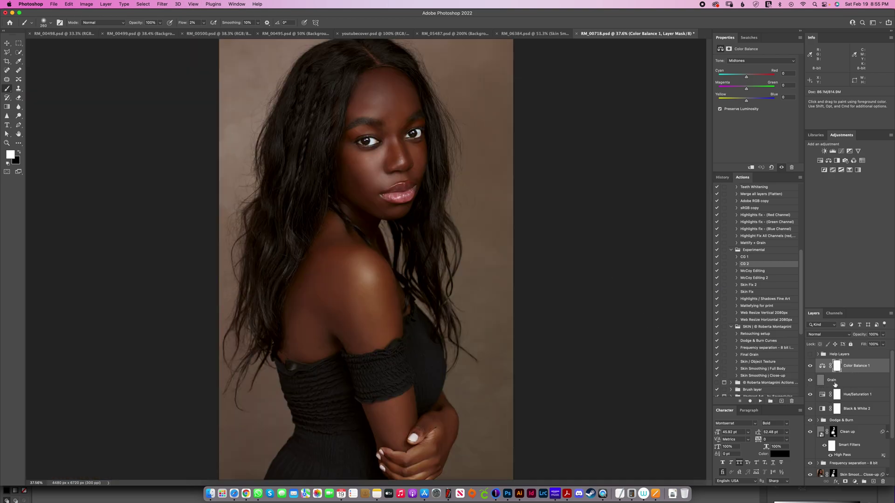
# Compare the full retouched portrait with the original by isolating the Background layer and restoring all layers.
pyautogui.scroll(-5, 823, 415)
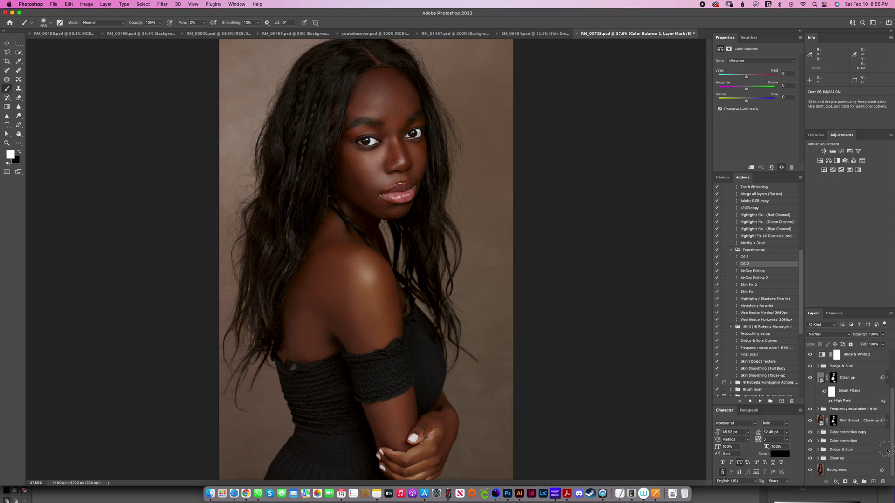
pyautogui.keyDown('alt'); pyautogui.click(810, 470); pyautogui.keyUp('alt')
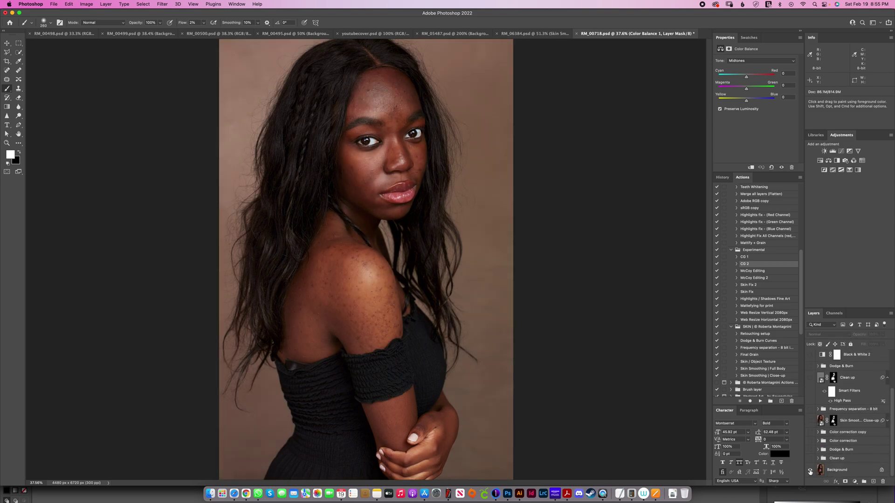
pyautogui.keyDown('alt'); pyautogui.click(810, 470); pyautogui.keyUp('alt')
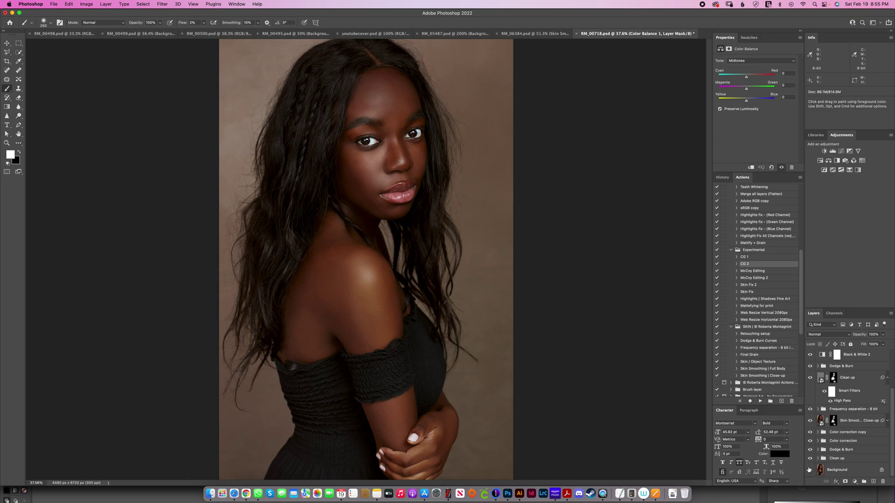
# Examine the retouched face and shoulder up close, switching repeatedly between the Background layer alone and all layers.
pyautogui.press('super+plus')
pyautogui.press('super+plus')
pyautogui.press('super+plus')
pyautogui.moveTo(583, 210); pyautogui.dragTo(577, 407)
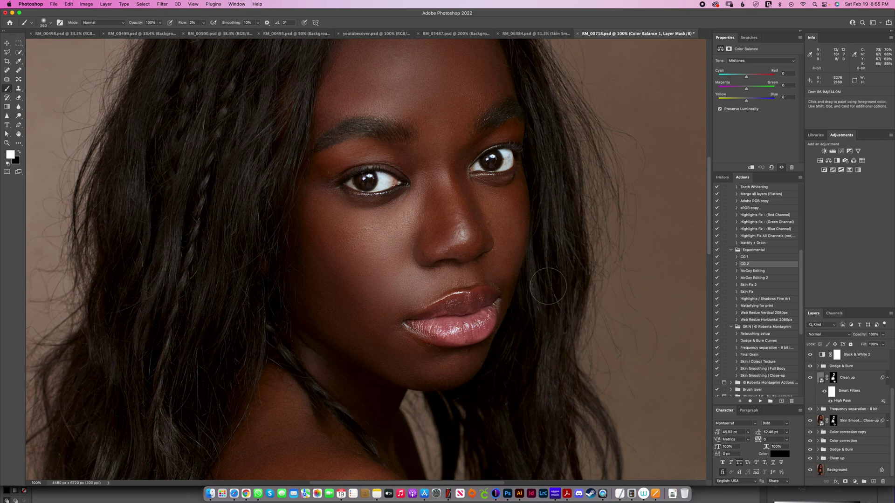
pyautogui.press('super+minus')
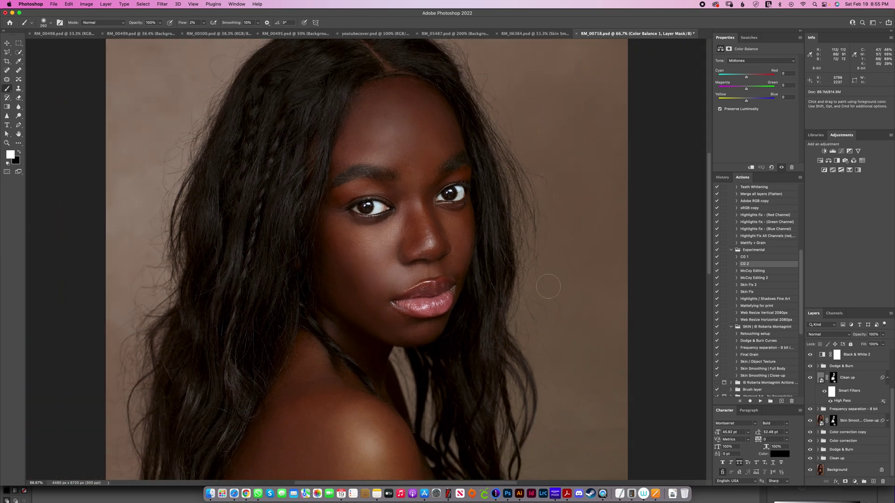
pyautogui.keyDown('alt'); pyautogui.click(809, 471); pyautogui.keyUp('alt')
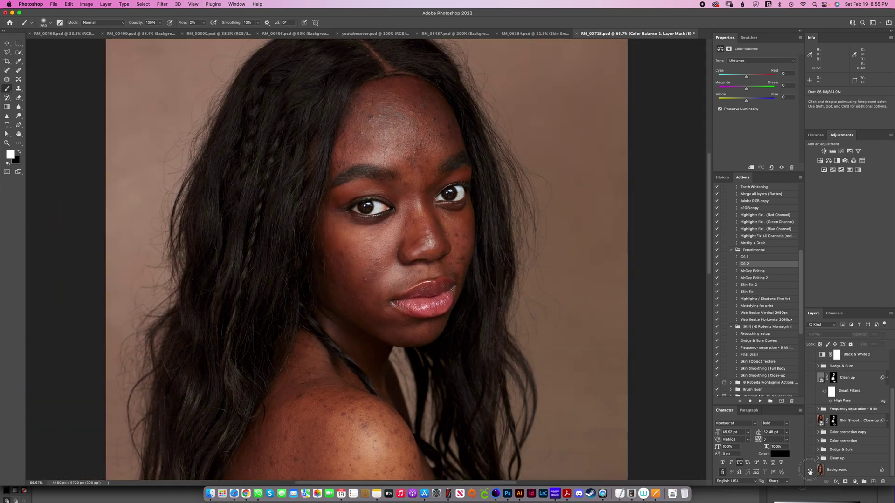
pyautogui.keyDown('alt'); pyautogui.click(810, 471); pyautogui.keyUp('alt')
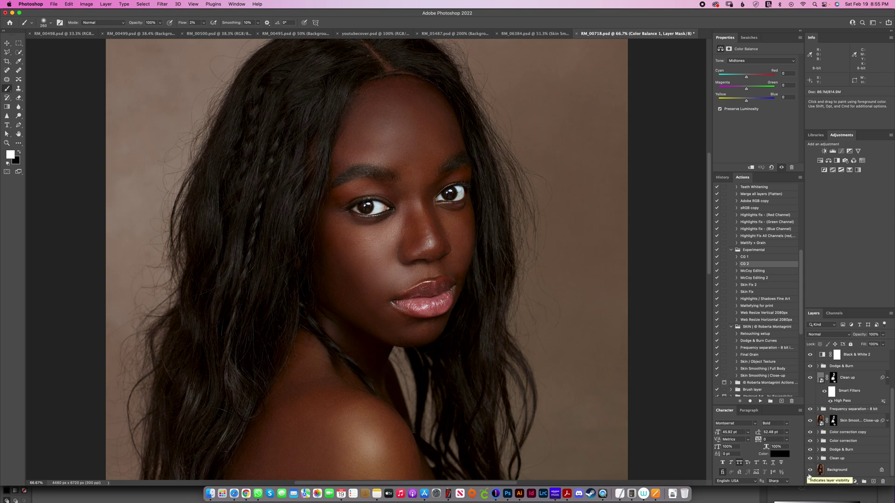
pyautogui.keyDown('alt'); pyautogui.click(809, 471); pyautogui.keyUp('alt')
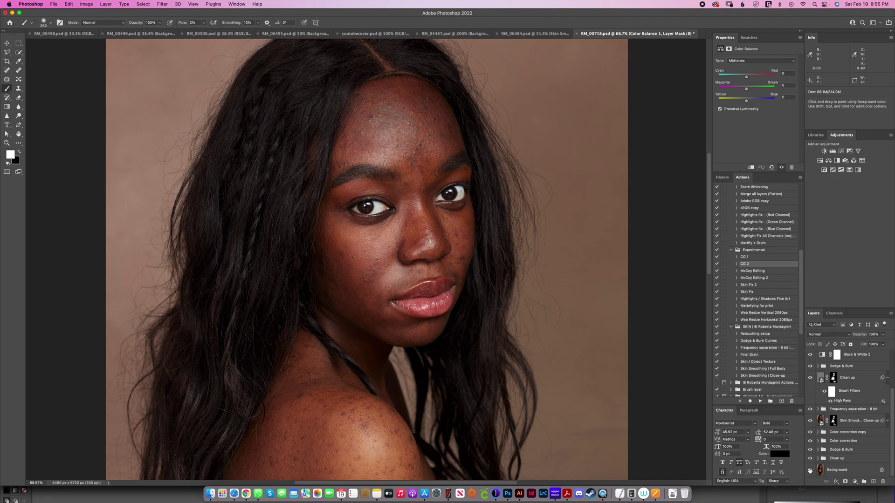
pyautogui.keyDown('alt'); pyautogui.click(811, 472); pyautogui.keyUp('alt')
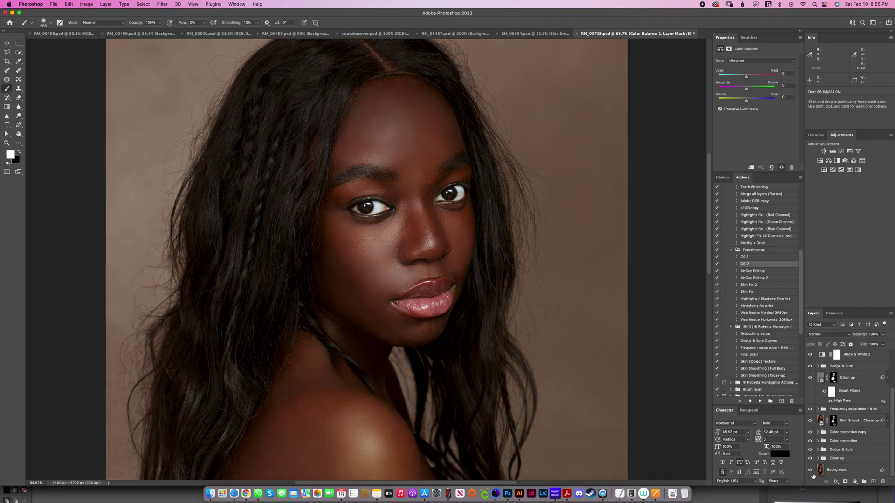